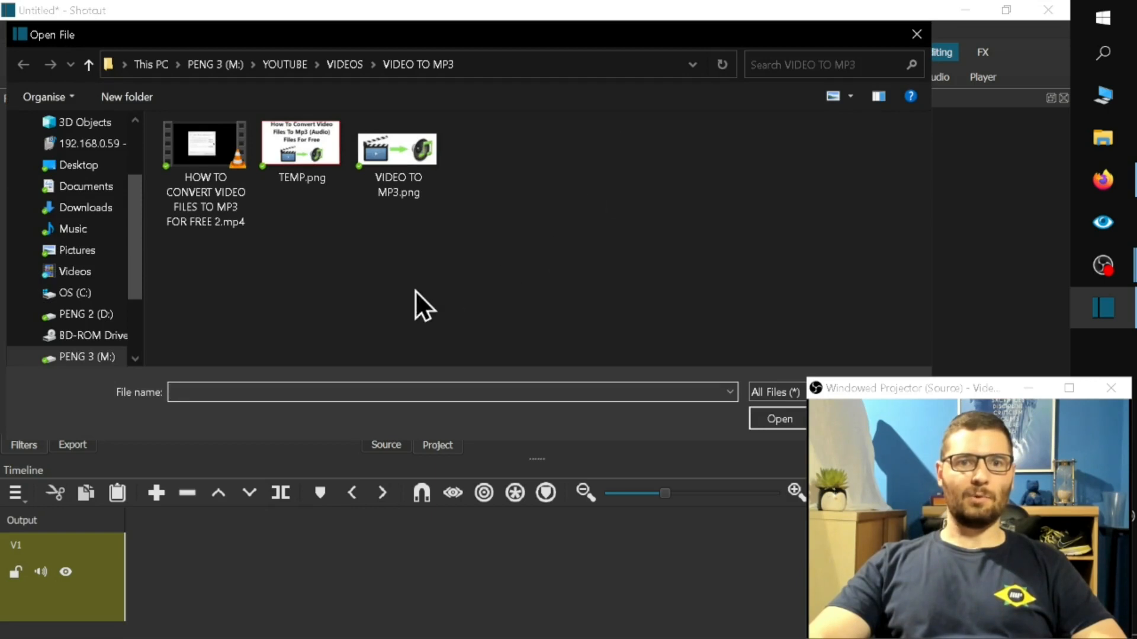
Step: Open HOW TO CONVERT VIDEO FILES TO MP3 FOR FREE 2.mp4 and place it at the start of track V1
double_click(172, 150)
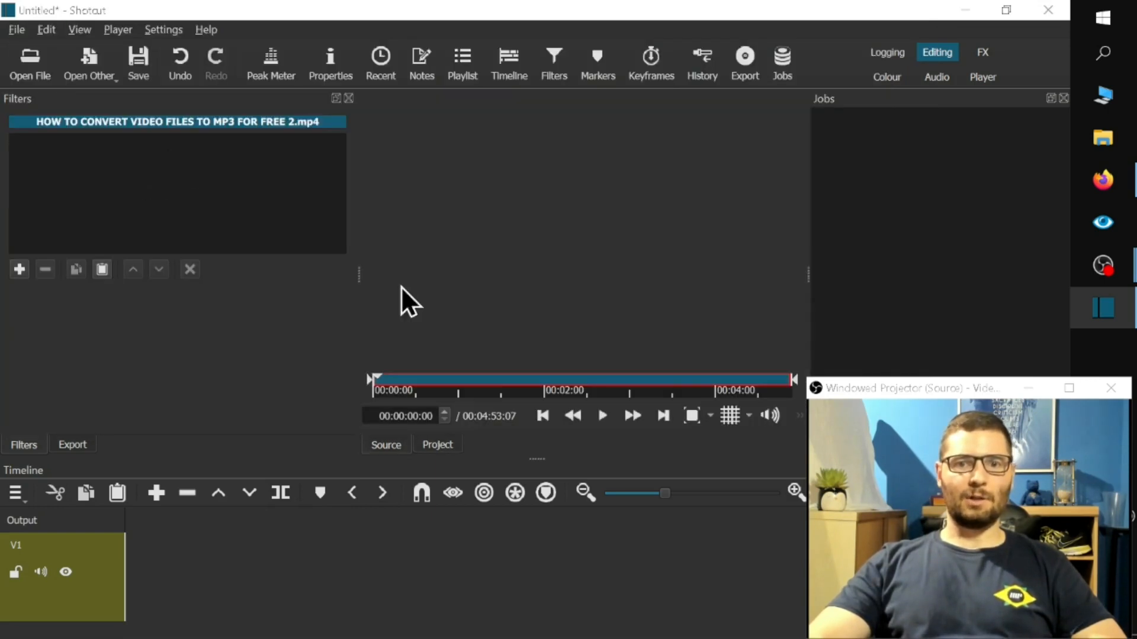
click(601, 415)
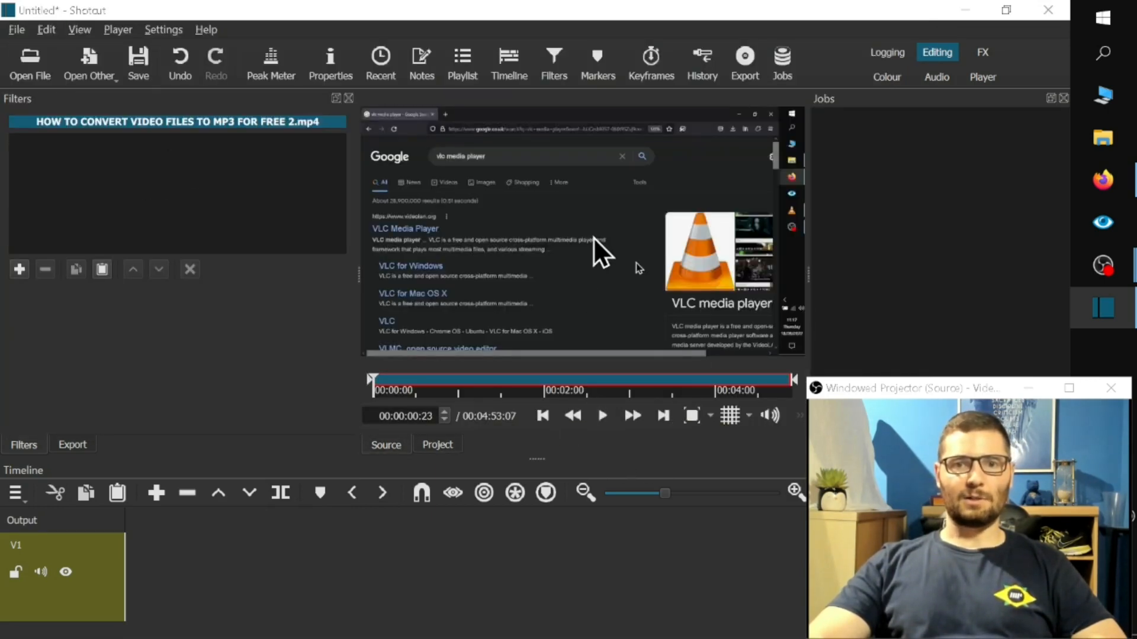
drag(595, 249, 640, 535)
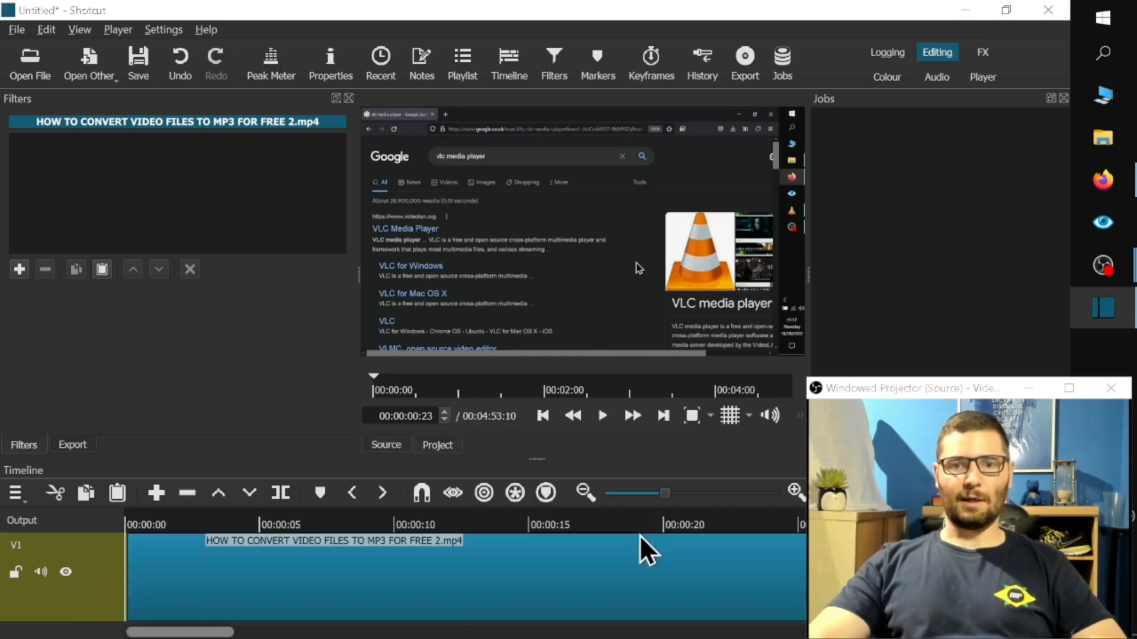
Step: Move the playhead to the file-selection dialog scene at 00:00:55:29 and minimise the webcam projector window
click(648, 494)
click(646, 494)
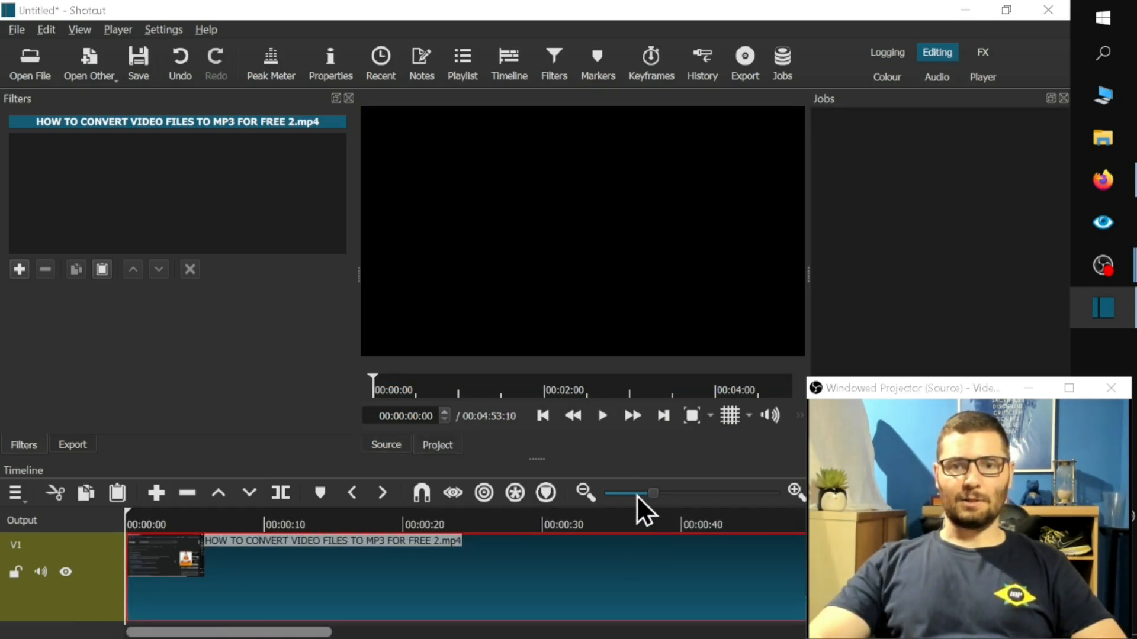
click(522, 519)
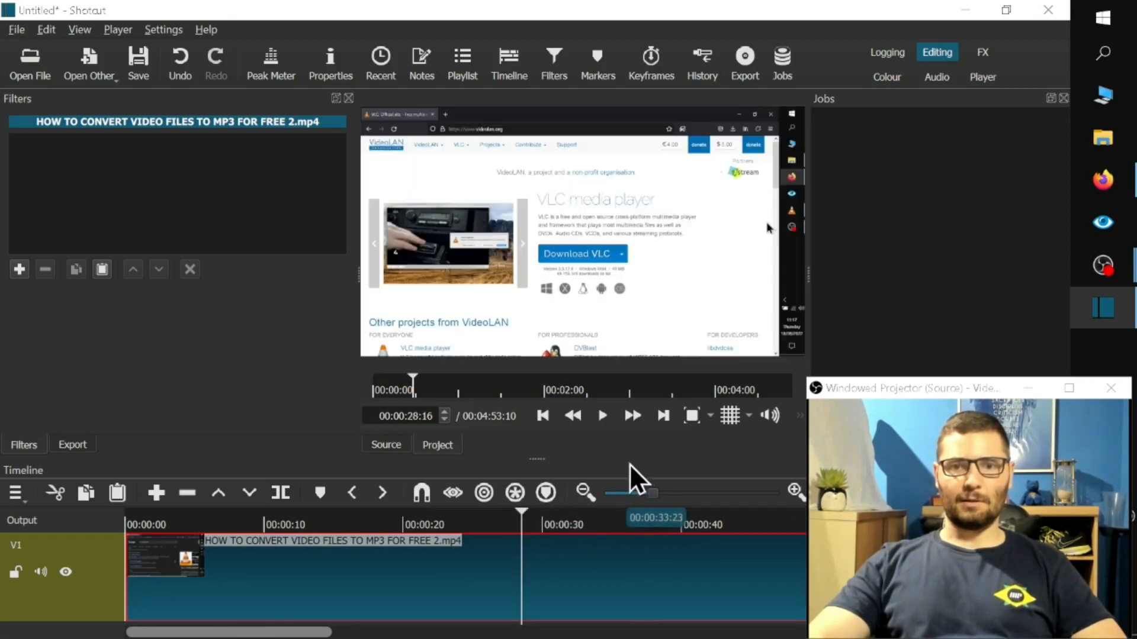
click(634, 495)
click(652, 520)
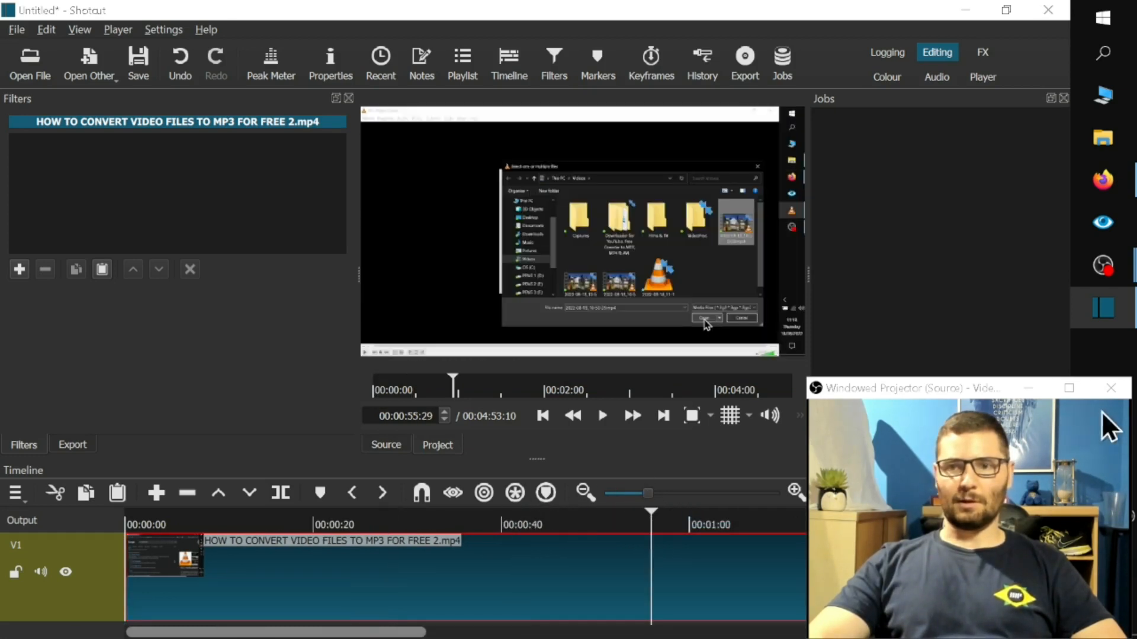
click(1028, 388)
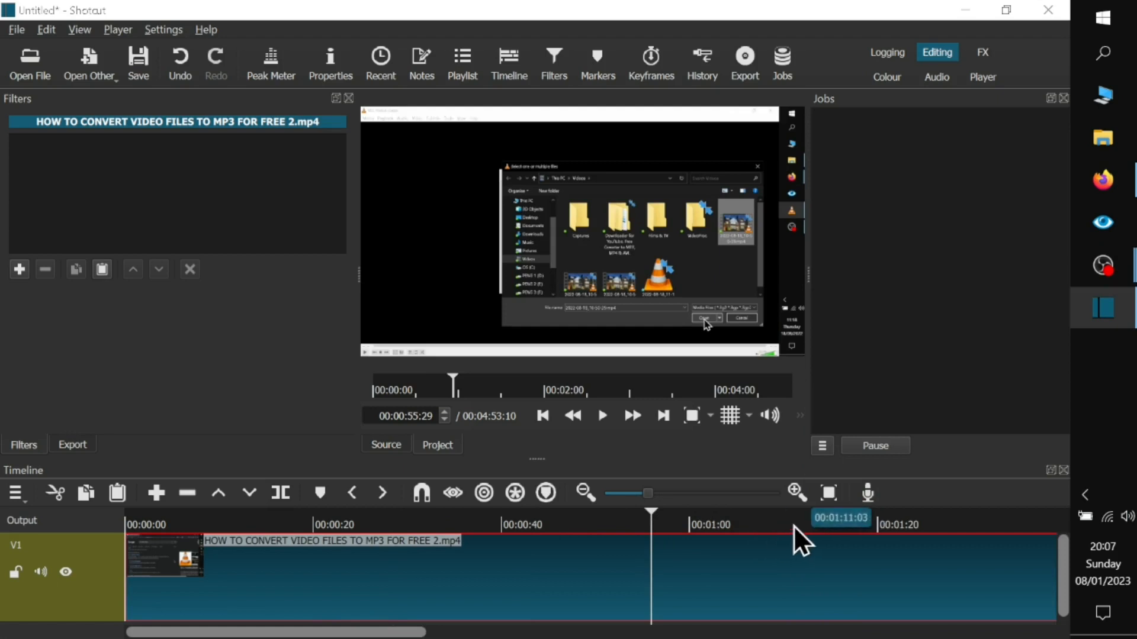
Step: Split the clip at 00:00:42:28, just before the file-selection dialog opens in the footage
click(640, 521)
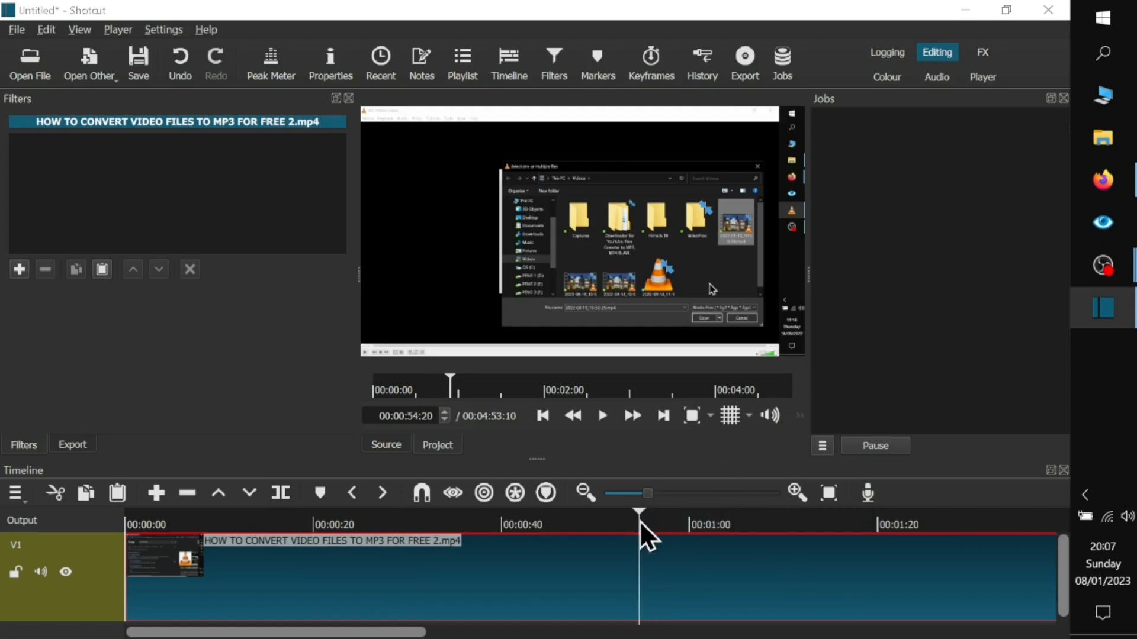
click(620, 522)
click(603, 528)
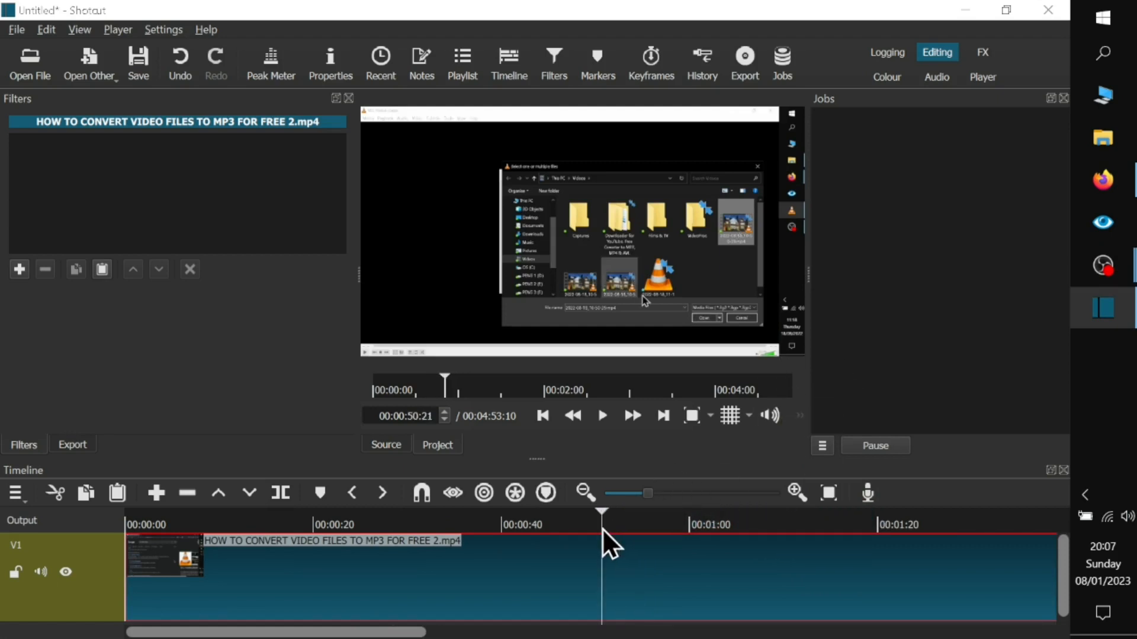
click(586, 522)
click(556, 523)
click(538, 526)
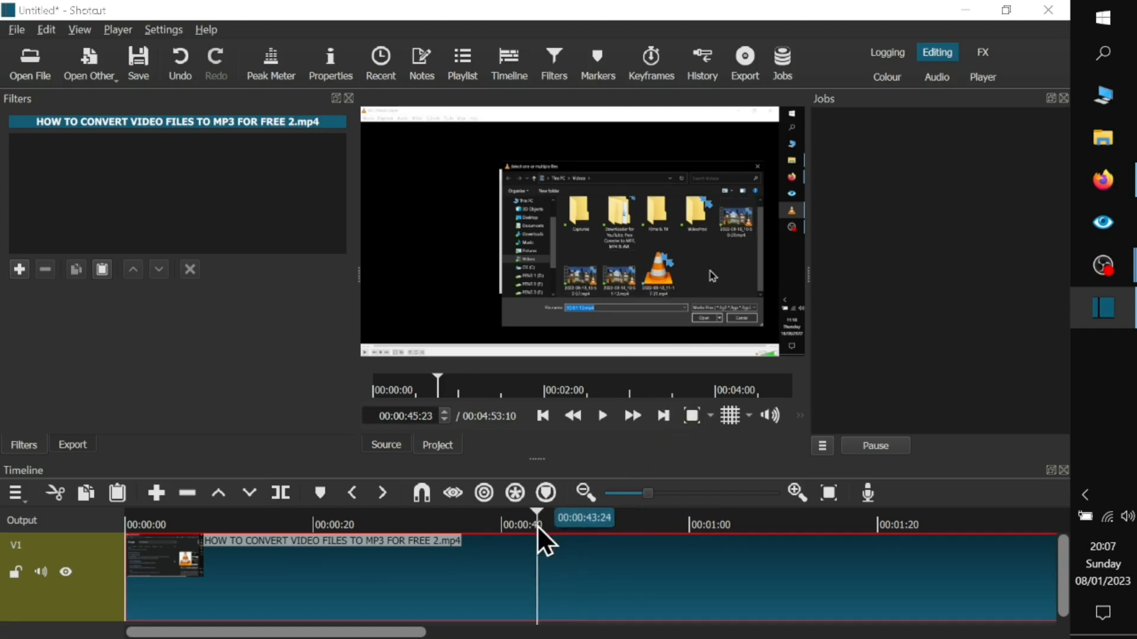
click(517, 522)
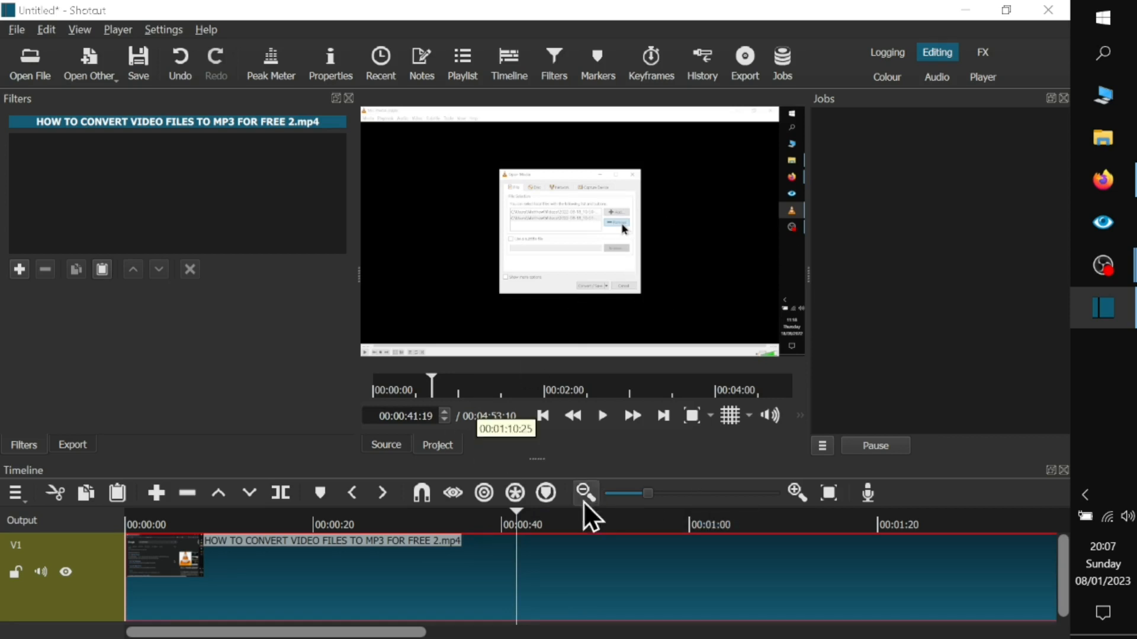
click(527, 524)
click(533, 528)
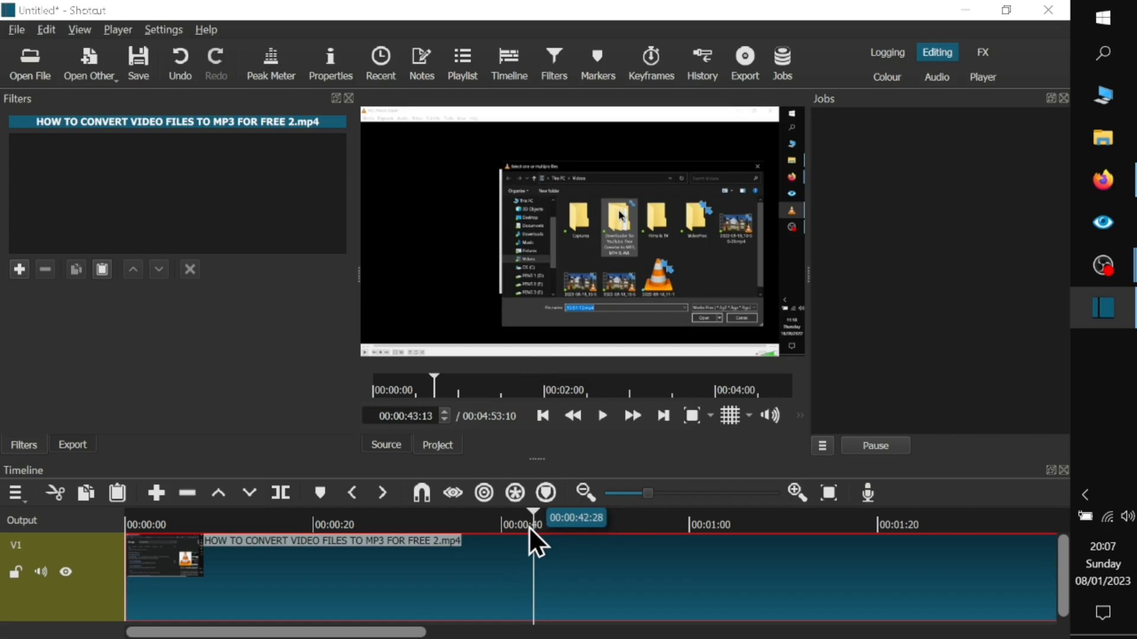
click(530, 528)
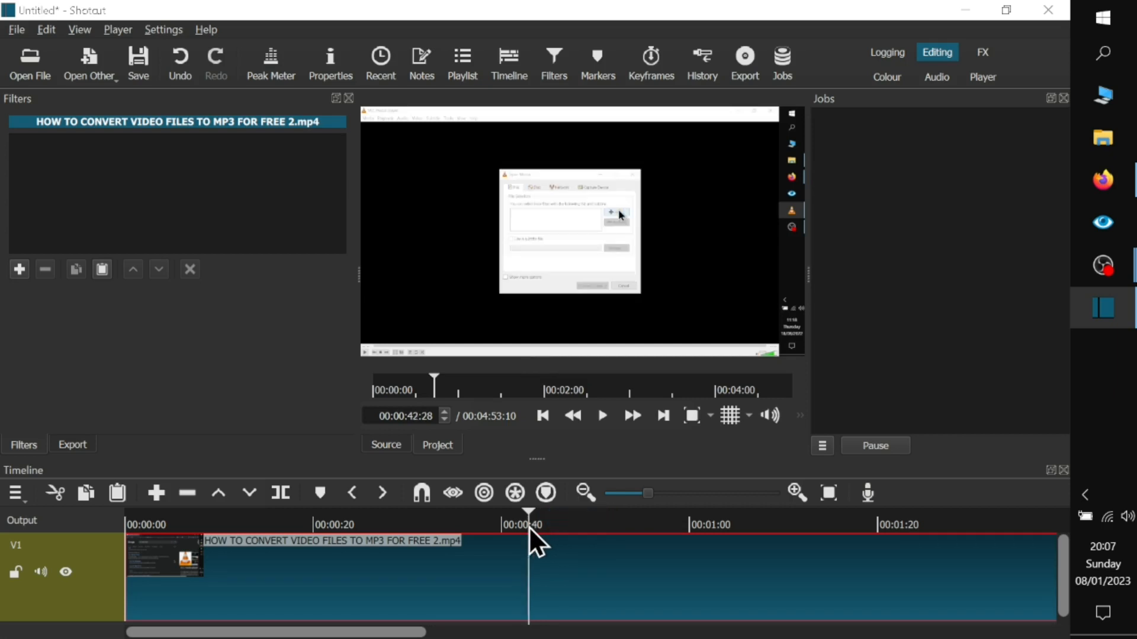
click(280, 497)
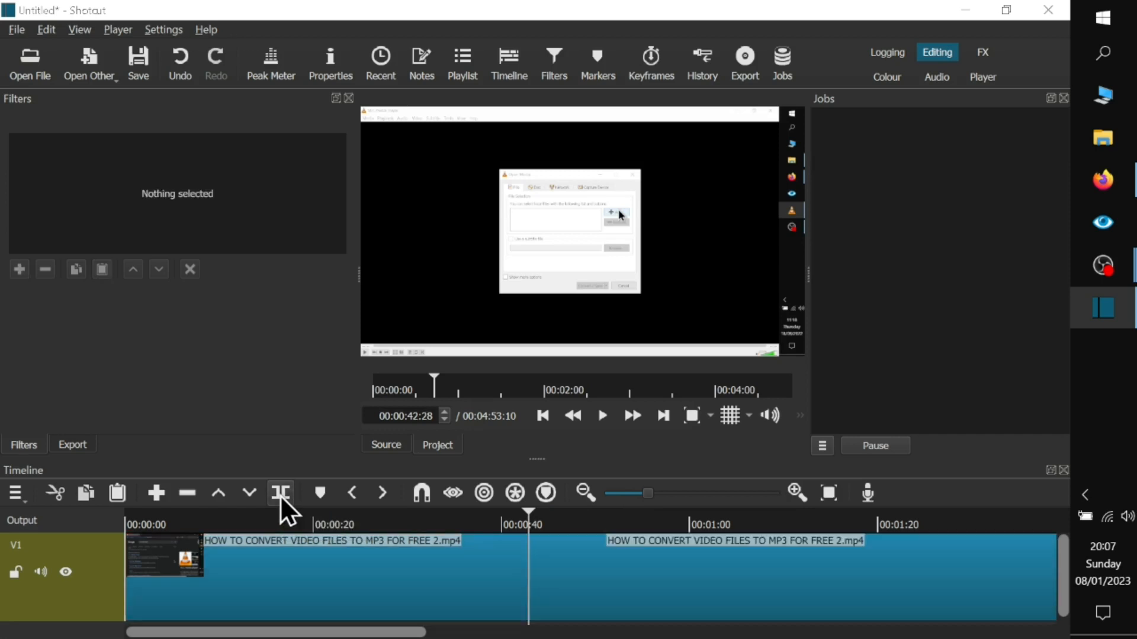
Step: Play through the file-selection scene and split the clip at 00:00:56:21, just after the dialog closes
click(603, 417)
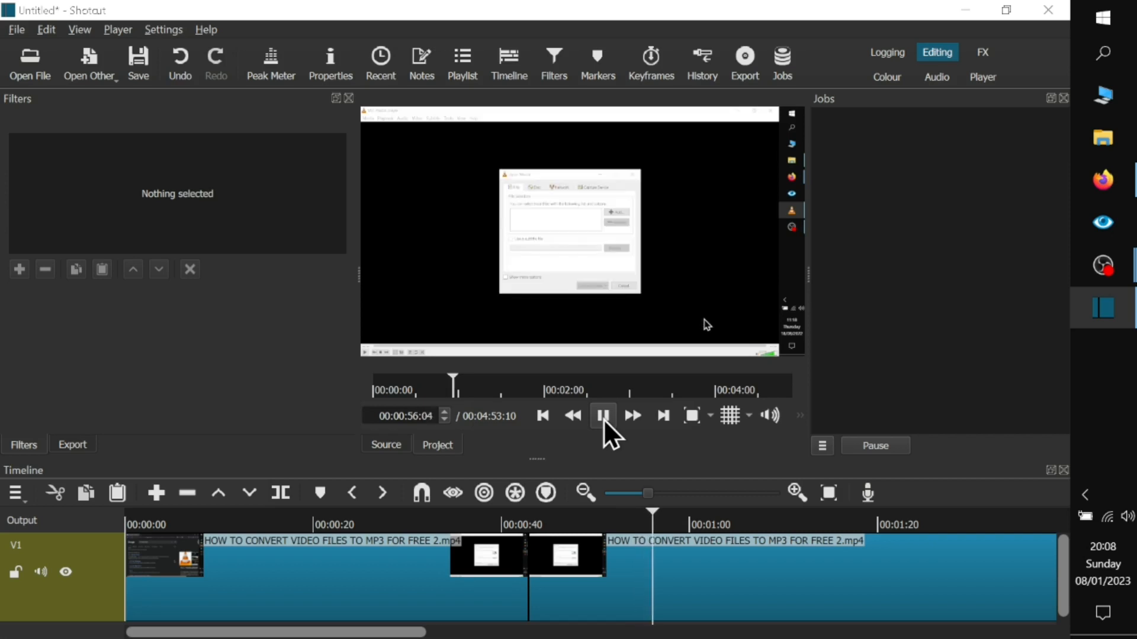
click(604, 421)
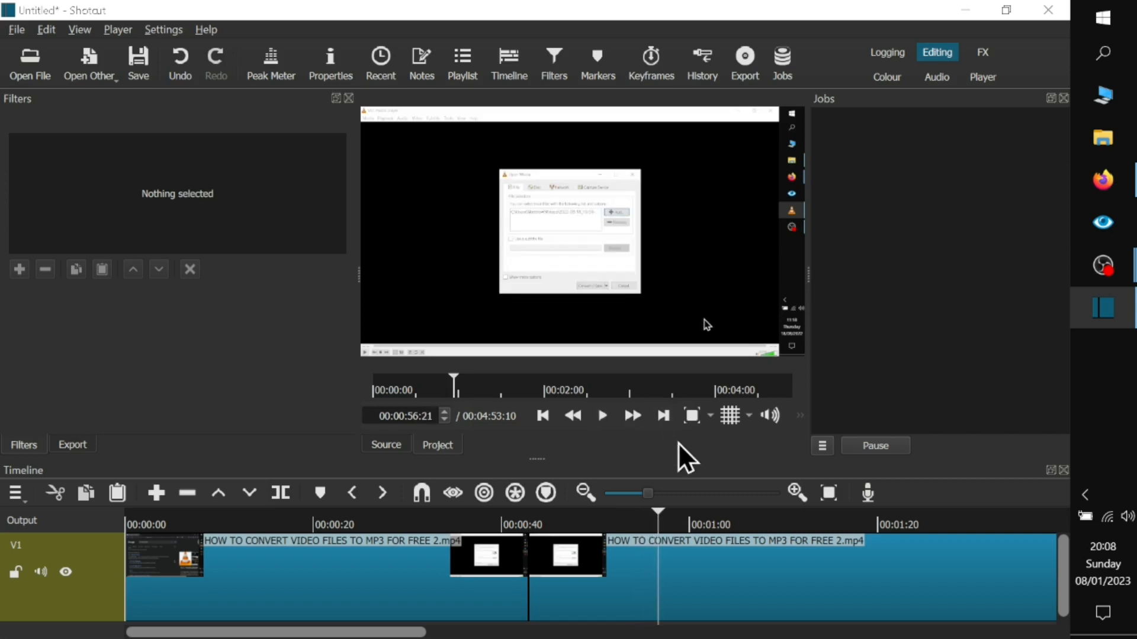
click(274, 493)
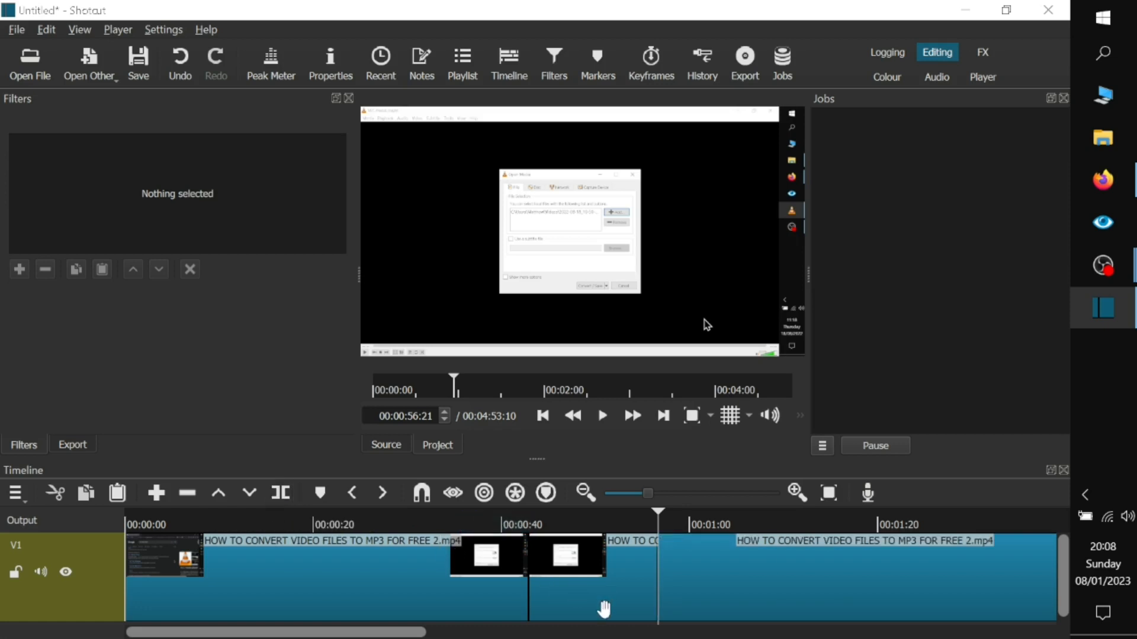
Step: Select the short middle segment between the two splits and place the playhead inside it at 00:00:51:25
click(604, 611)
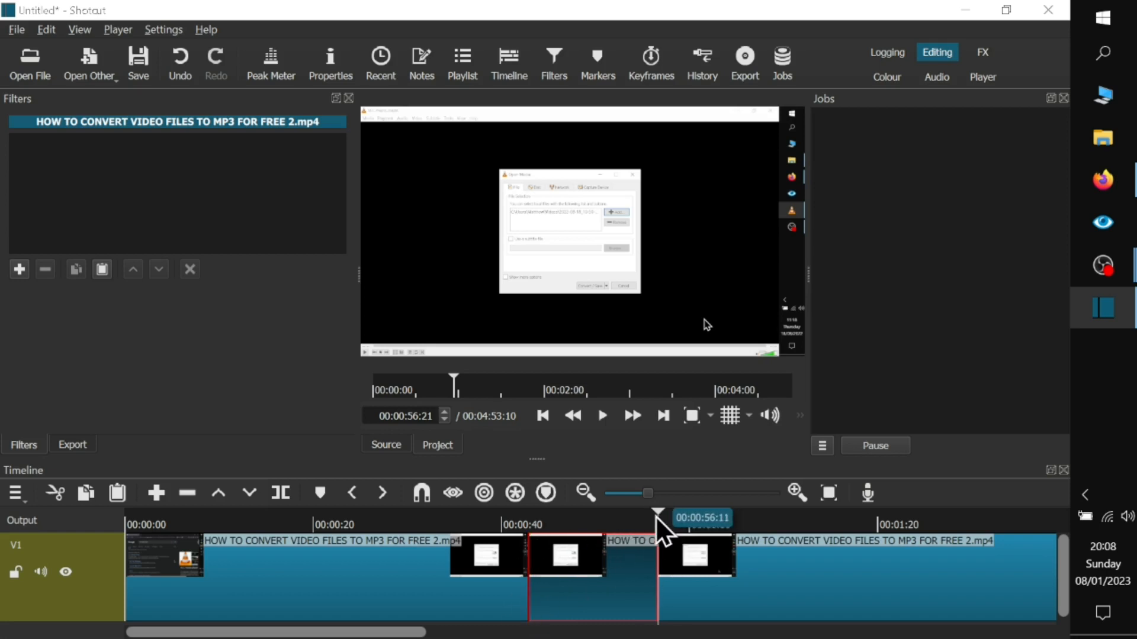
click(596, 524)
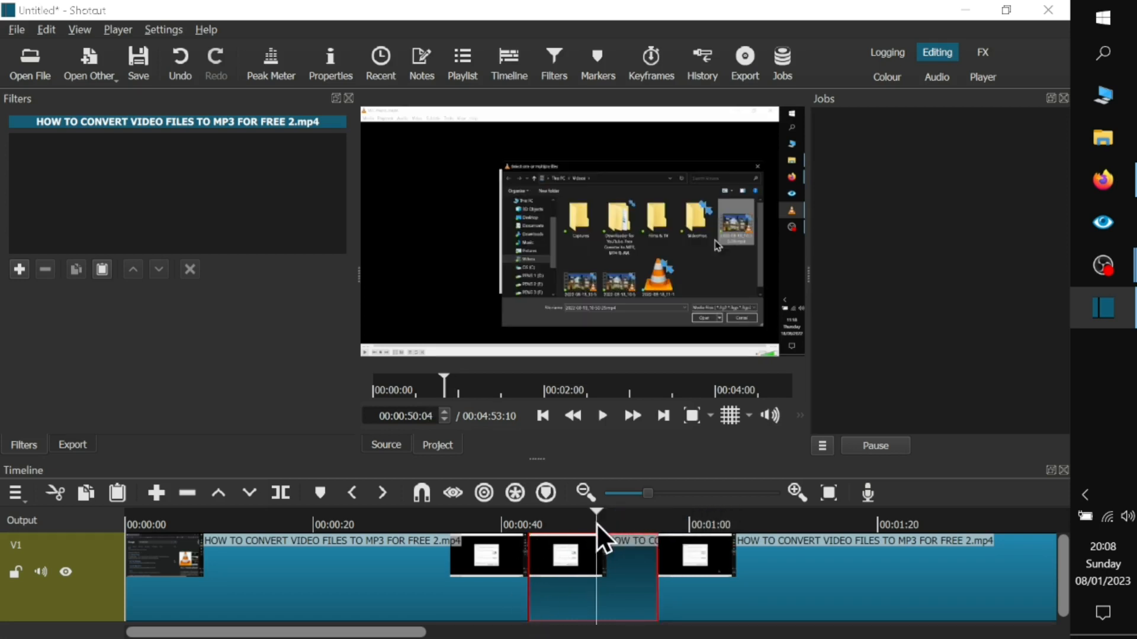
click(613, 524)
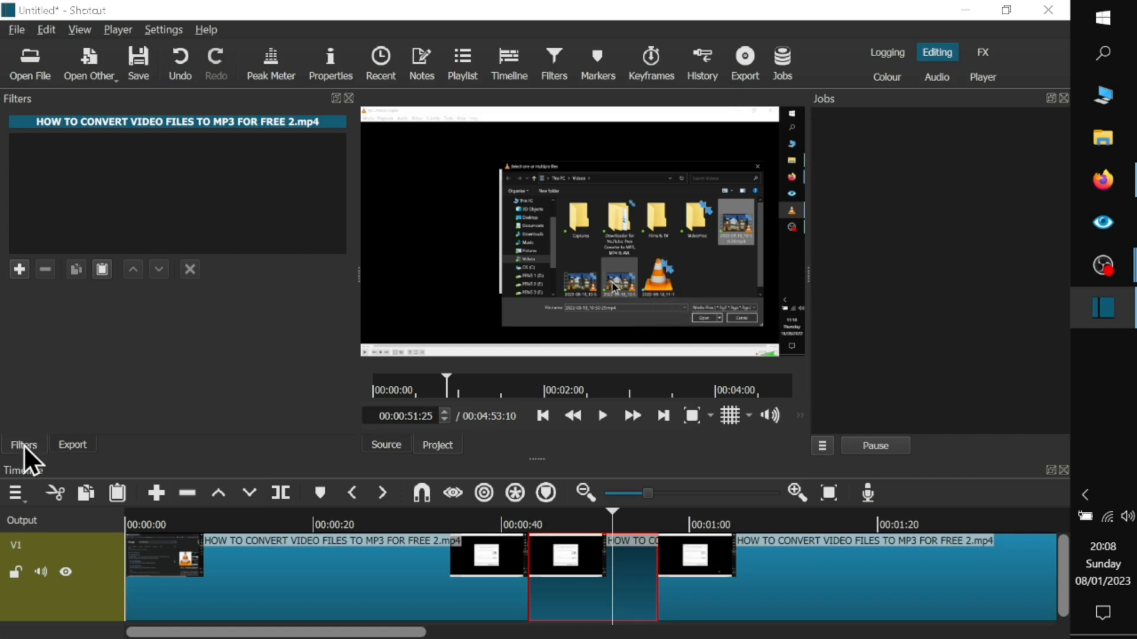
Step: Add the Blur: Gaussian filter to the selected middle segment
click(20, 269)
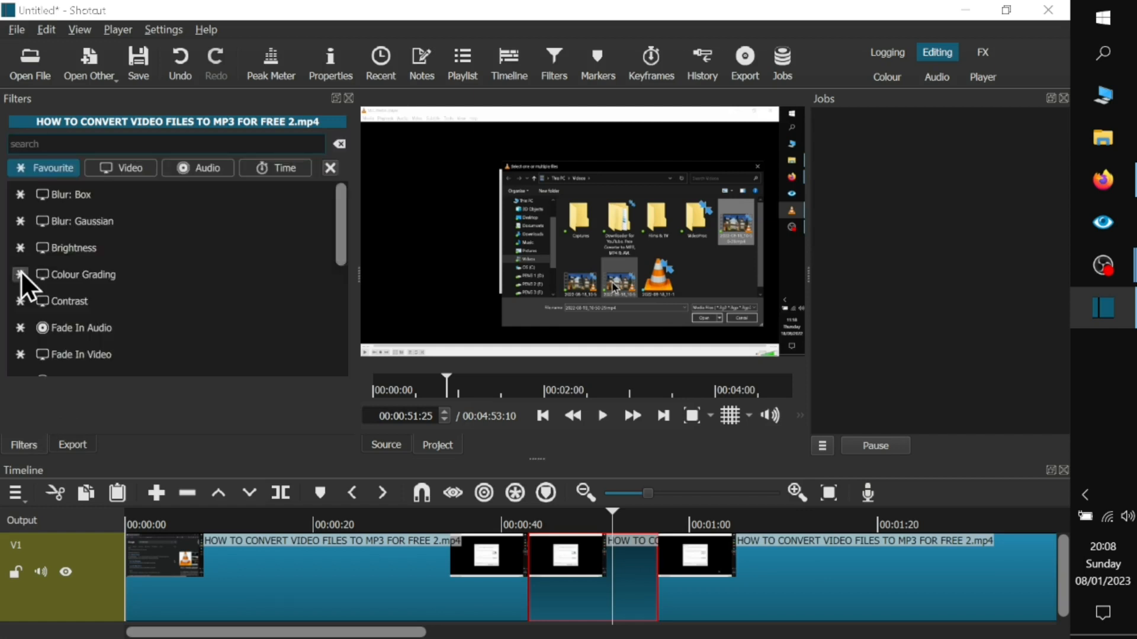
mouse_move(341, 219)
mouse_down()
mouse_move(337, 237)
mouse_move(338, 217)
mouse_up()
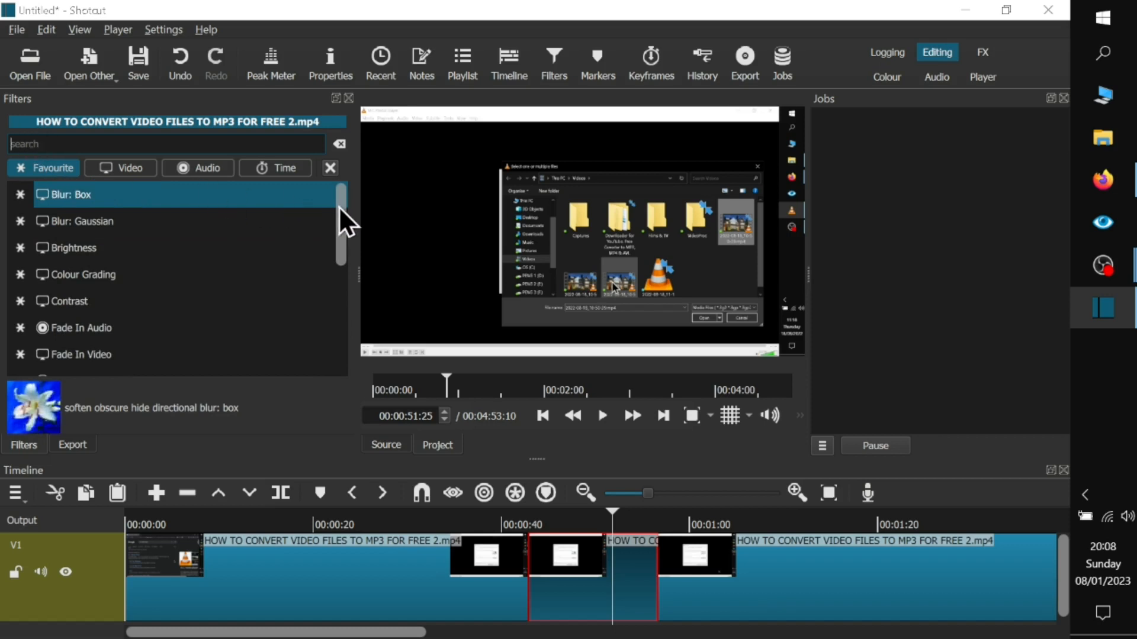
drag(339, 207, 340, 193)
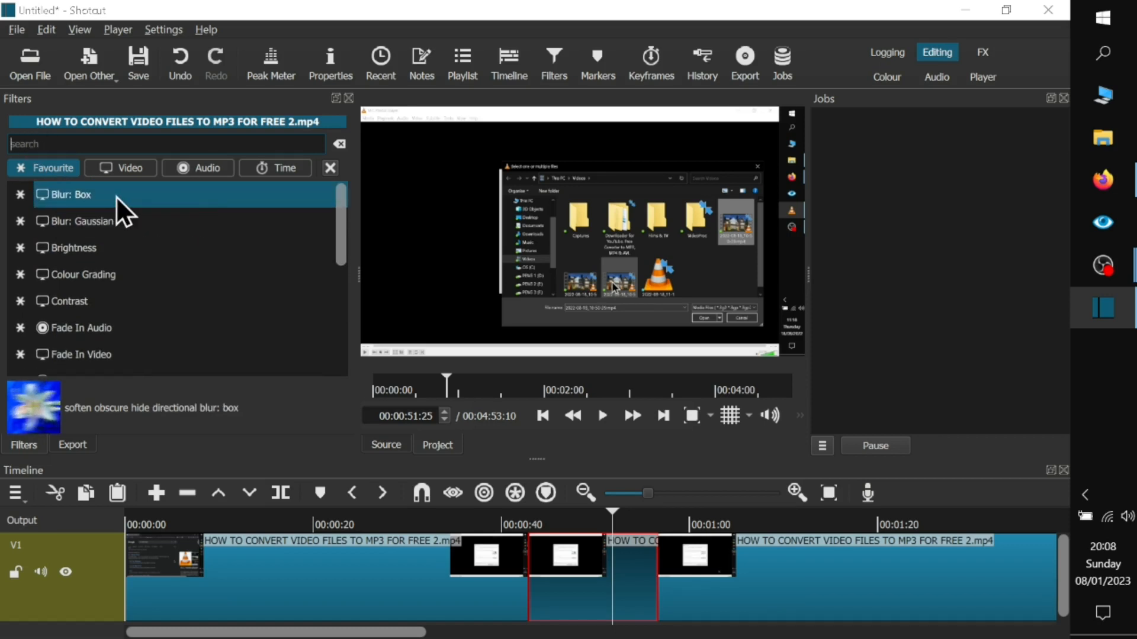
click(138, 222)
Step: Add the Mask: Simple Shape and Mask: Apply filters to the middle segment below the Gaussian blur
click(18, 269)
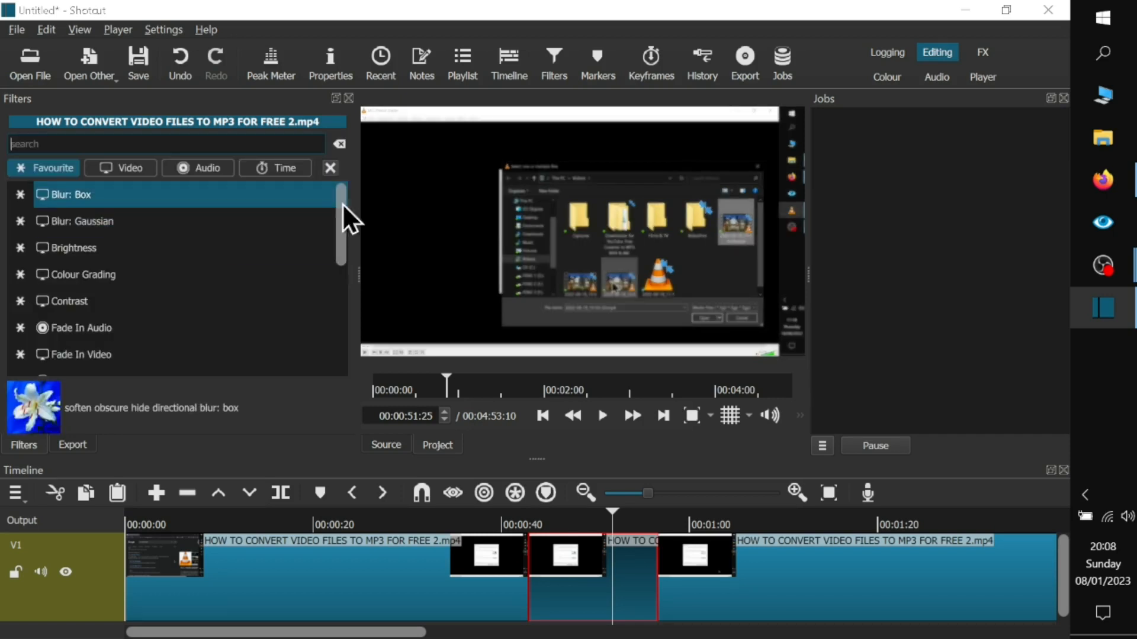
drag(341, 202, 342, 312)
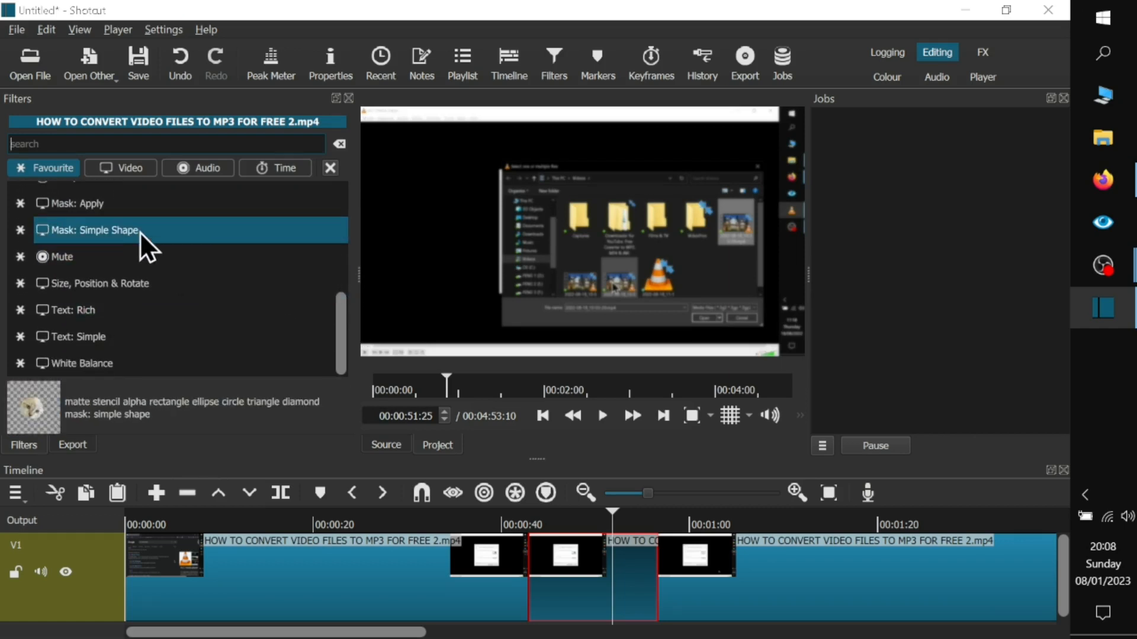
click(164, 228)
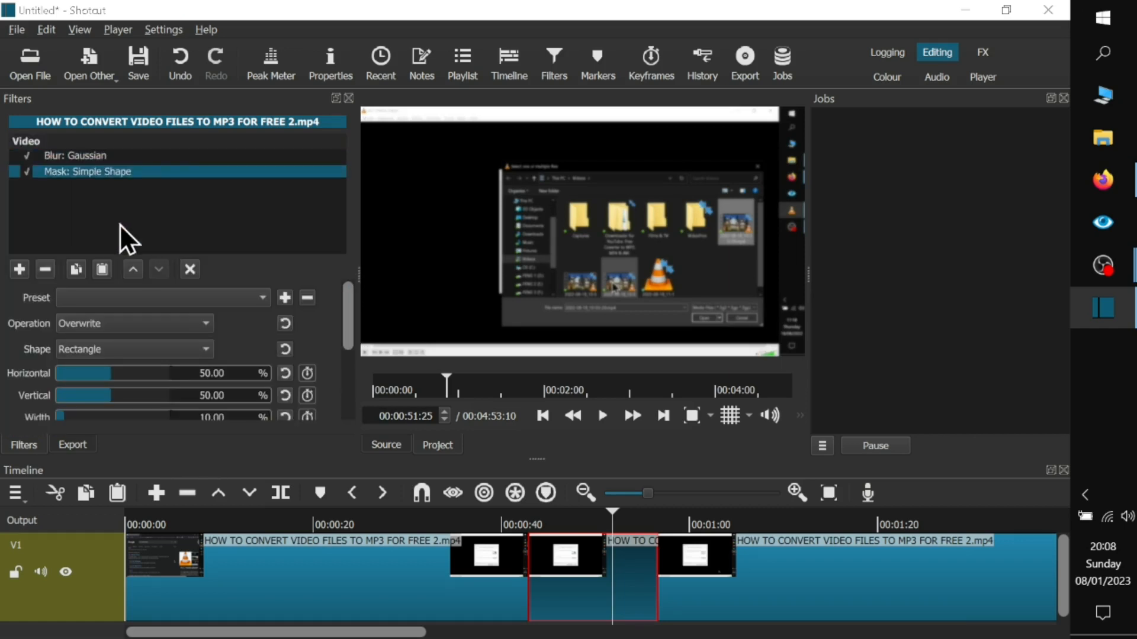
click(20, 269)
scroll(321, 231, down, 1)
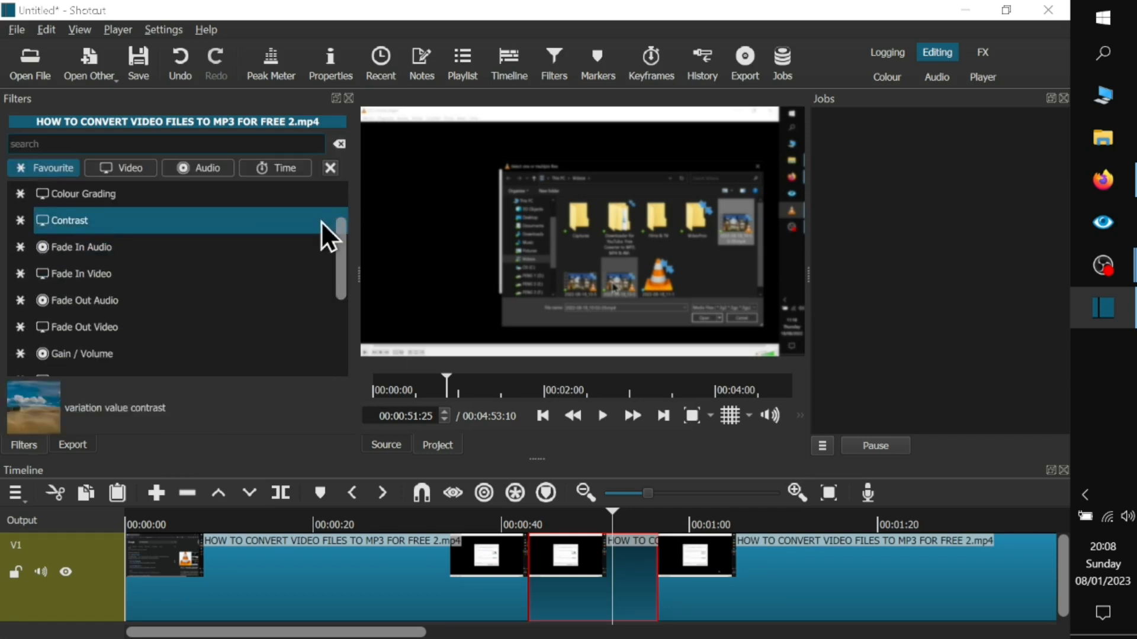
drag(341, 255, 338, 322)
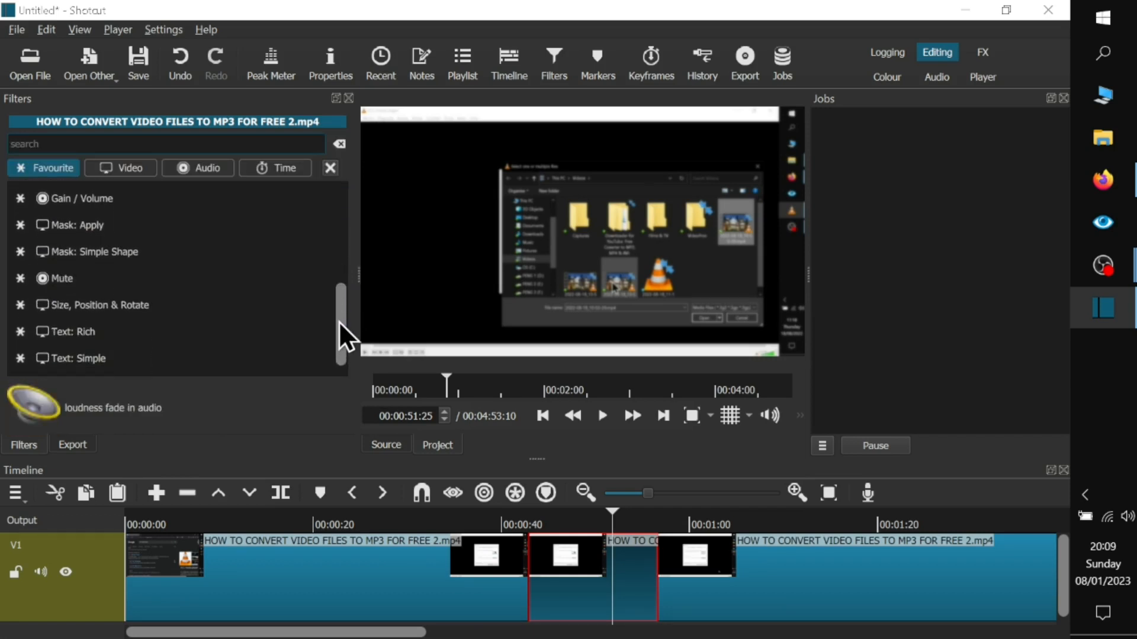
click(106, 226)
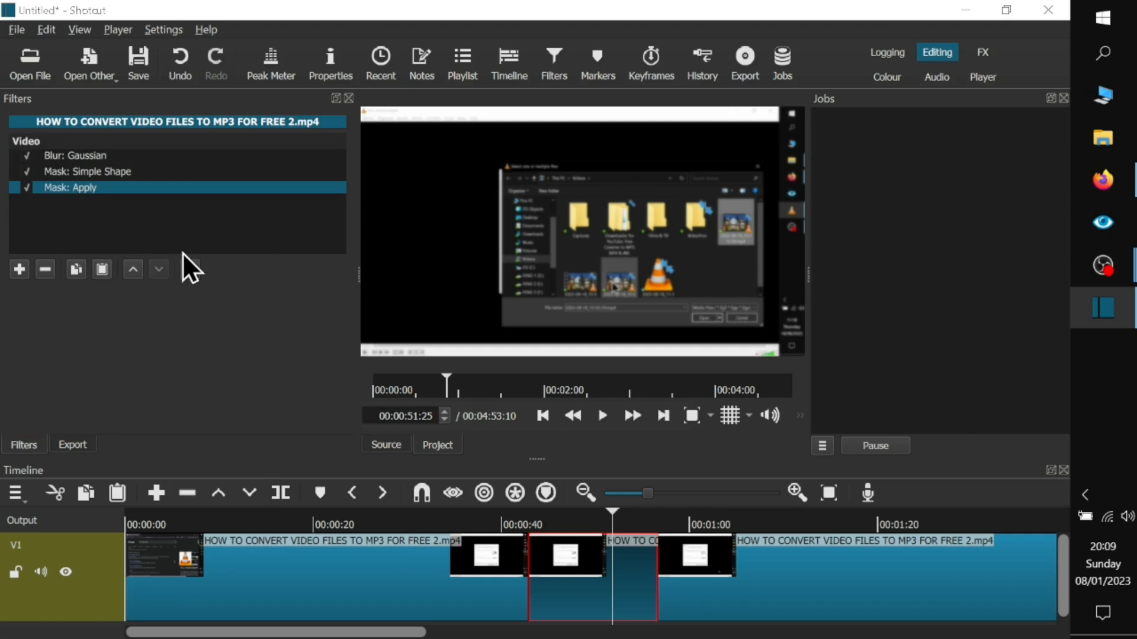
Step: Try different Gaussian blur strengths on the middle segment and set the amount to 38.5%
click(88, 158)
drag(81, 330, 138, 327)
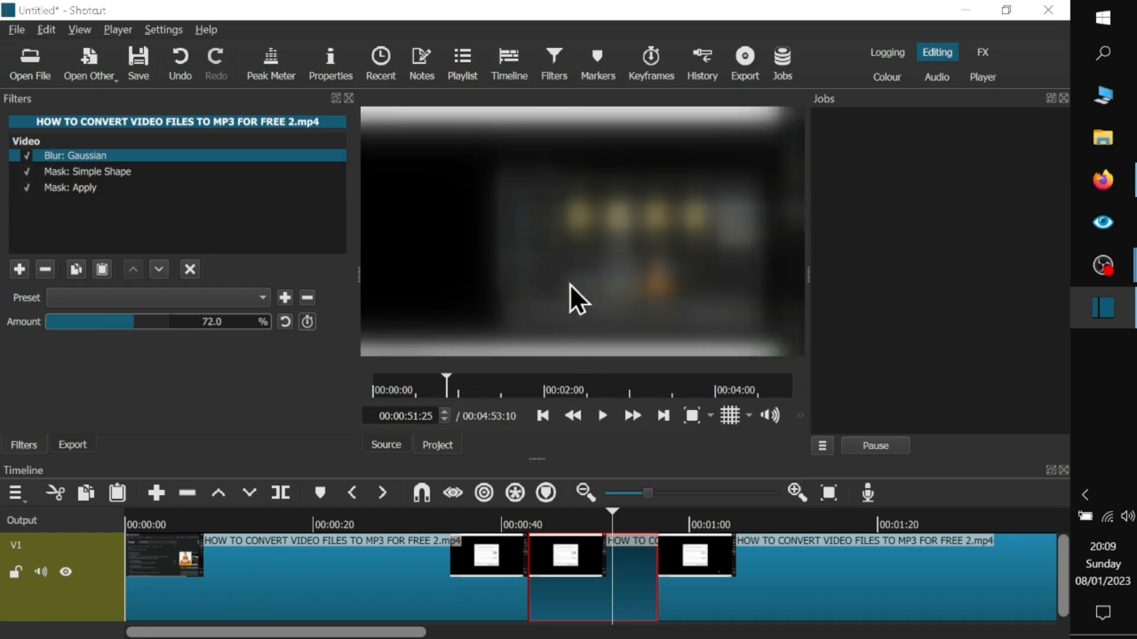
drag(135, 314, 71, 327)
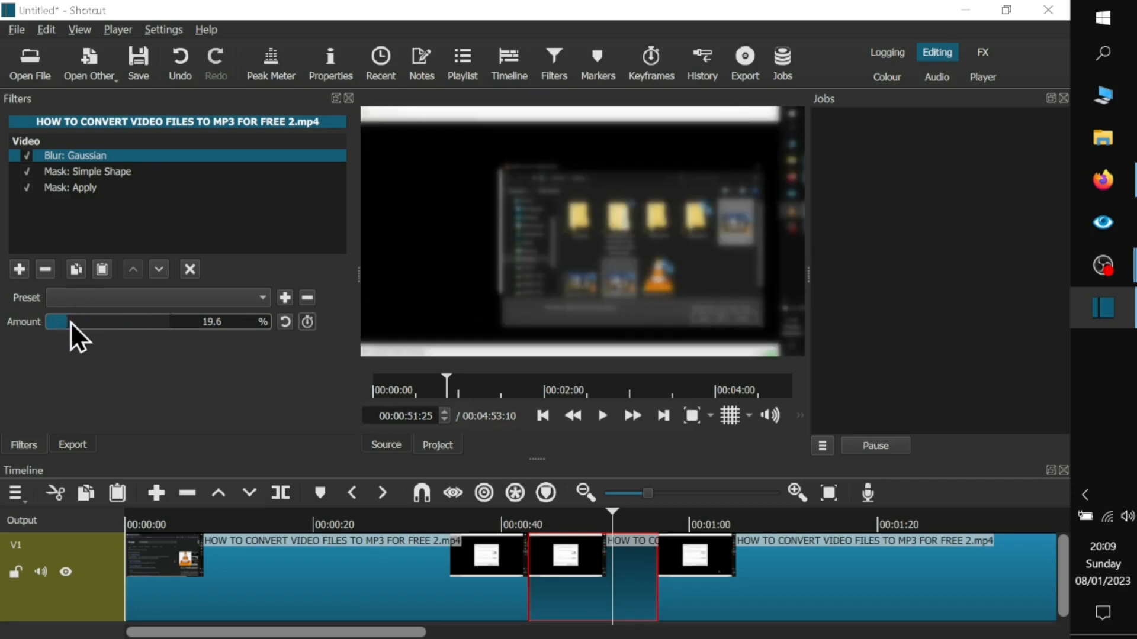
click(96, 326)
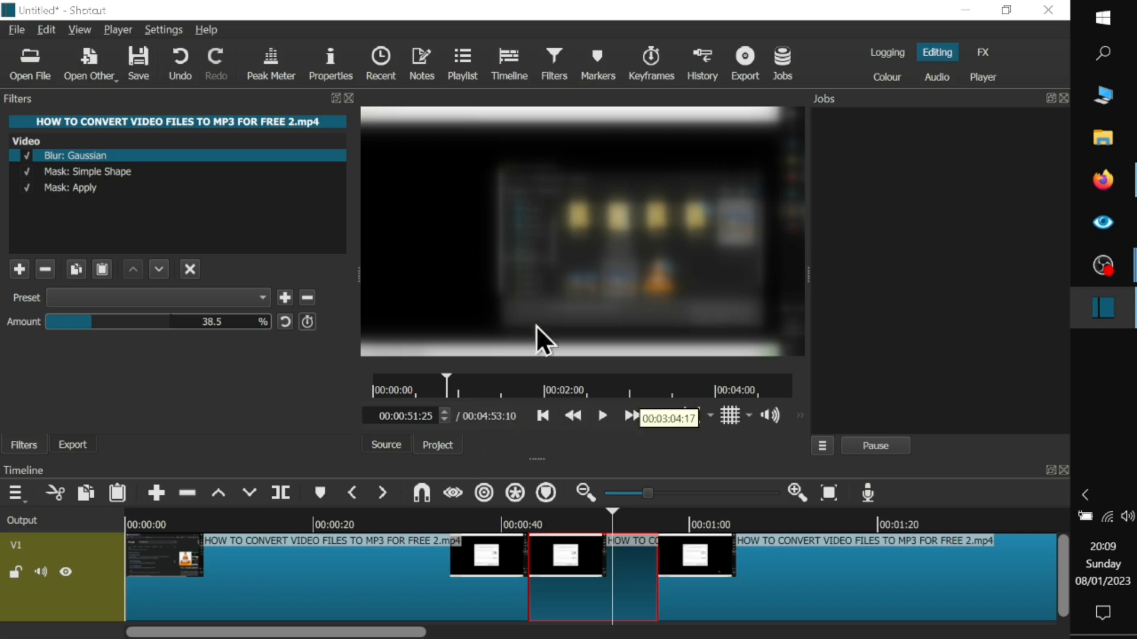
Step: Remove the Gaussian blur, Mask: Simple Shape and Mask: Apply filters from the middle segment
click(44, 270)
click(44, 270)
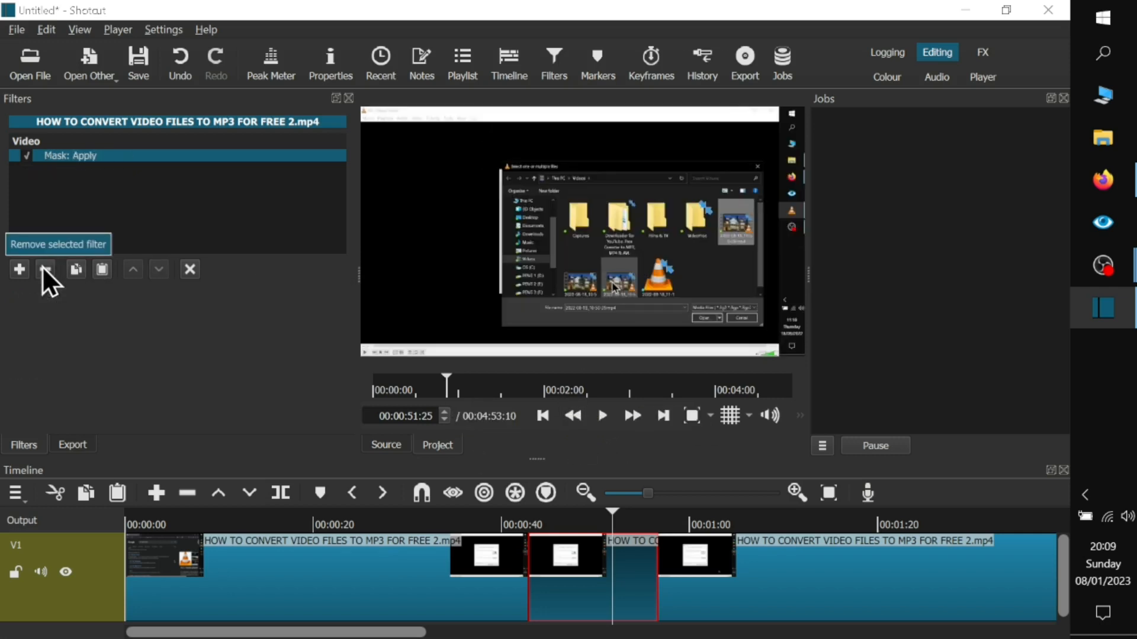
click(44, 269)
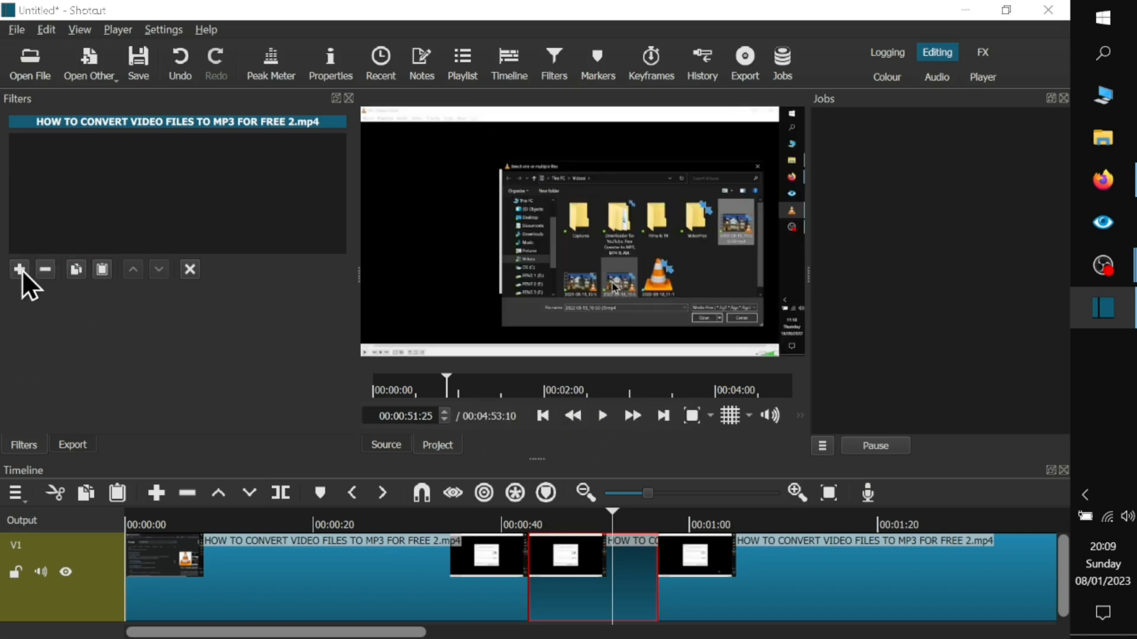
Step: Add the Mask: Simple Shape filter as the first filter on the middle segment
click(20, 270)
scroll(214, 258, down, 1)
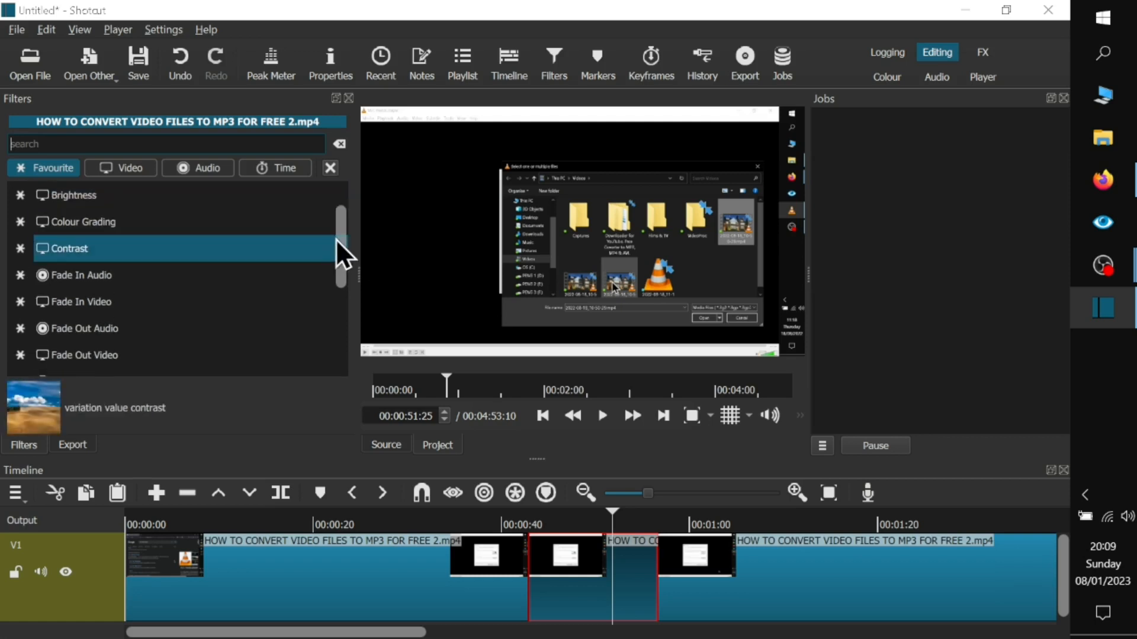
drag(336, 239, 354, 335)
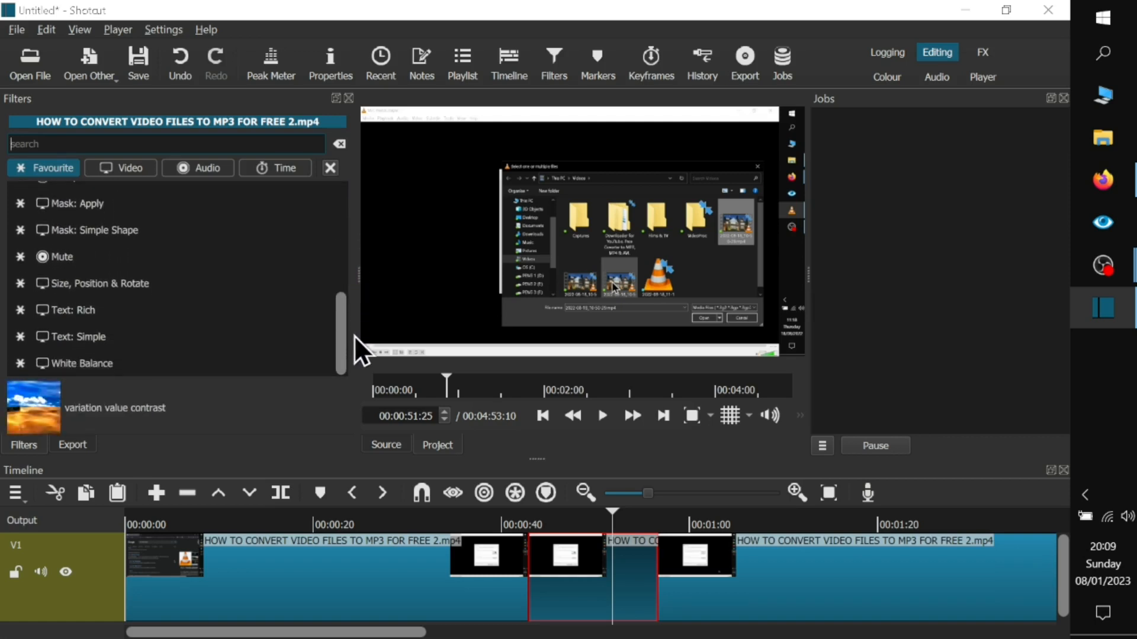
click(134, 232)
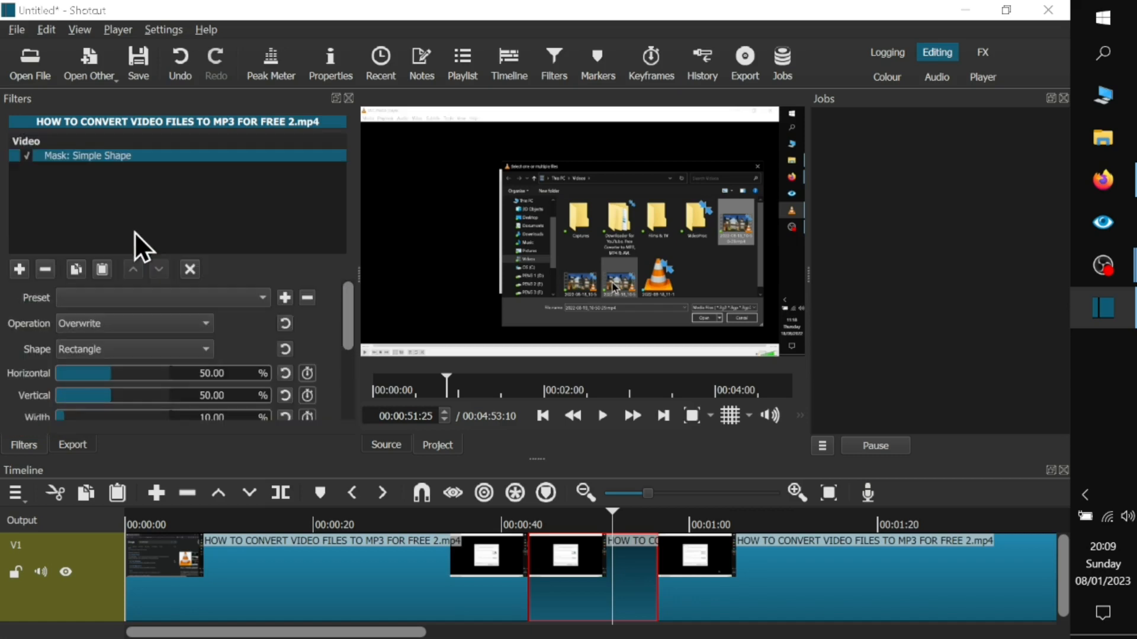
Step: Add the Blur: Gaussian and Mask: Apply filters below the simple shape mask on the middle segment
click(24, 272)
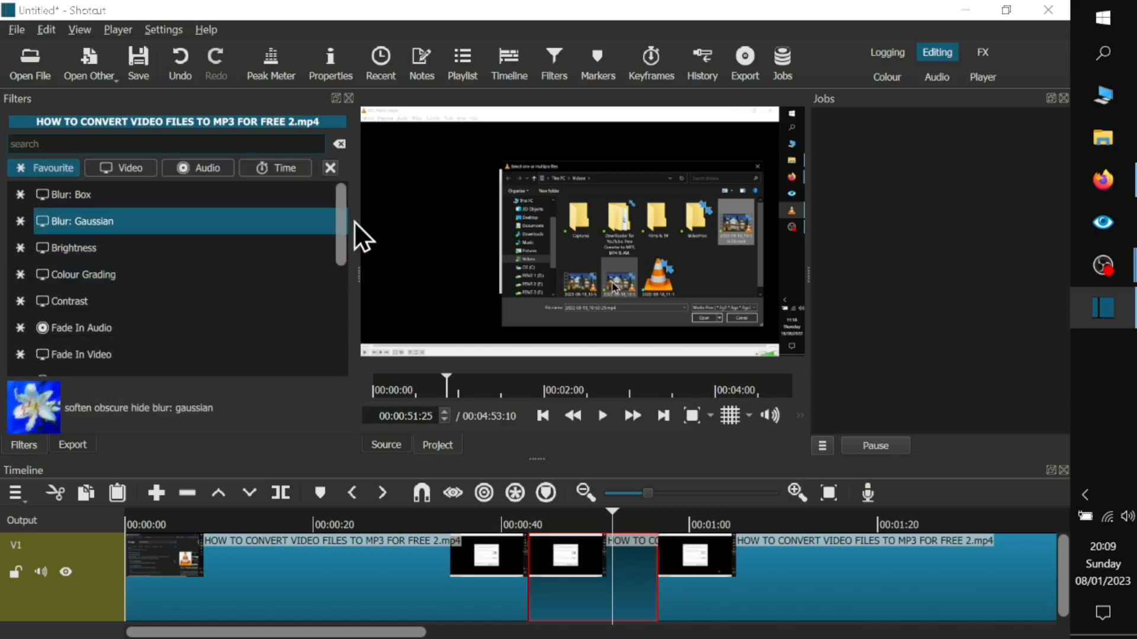
click(107, 226)
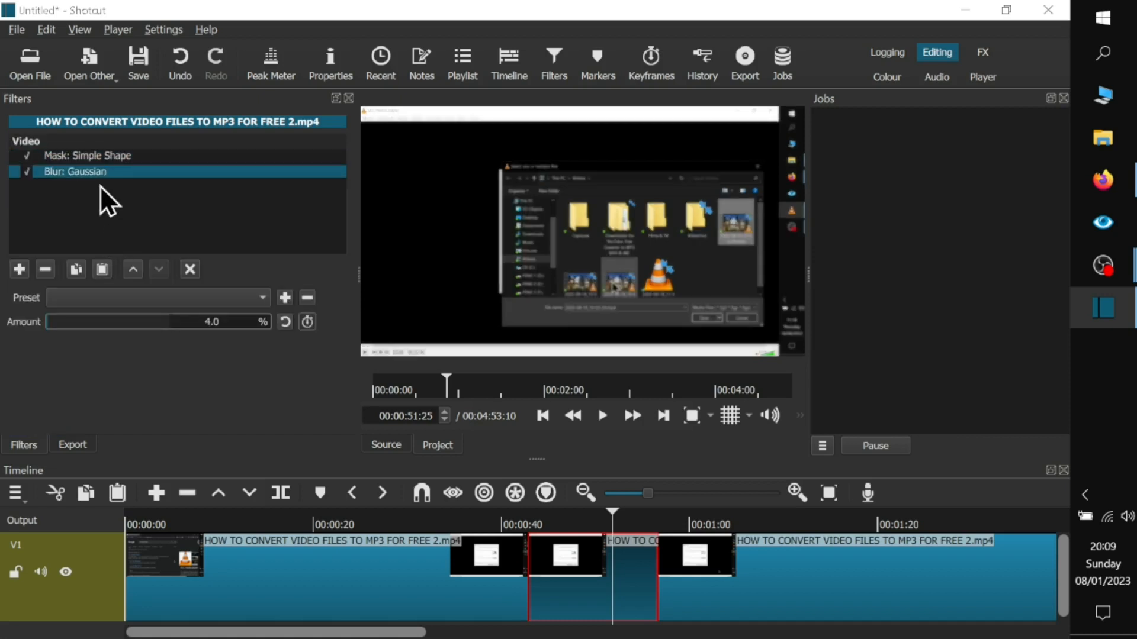
click(21, 270)
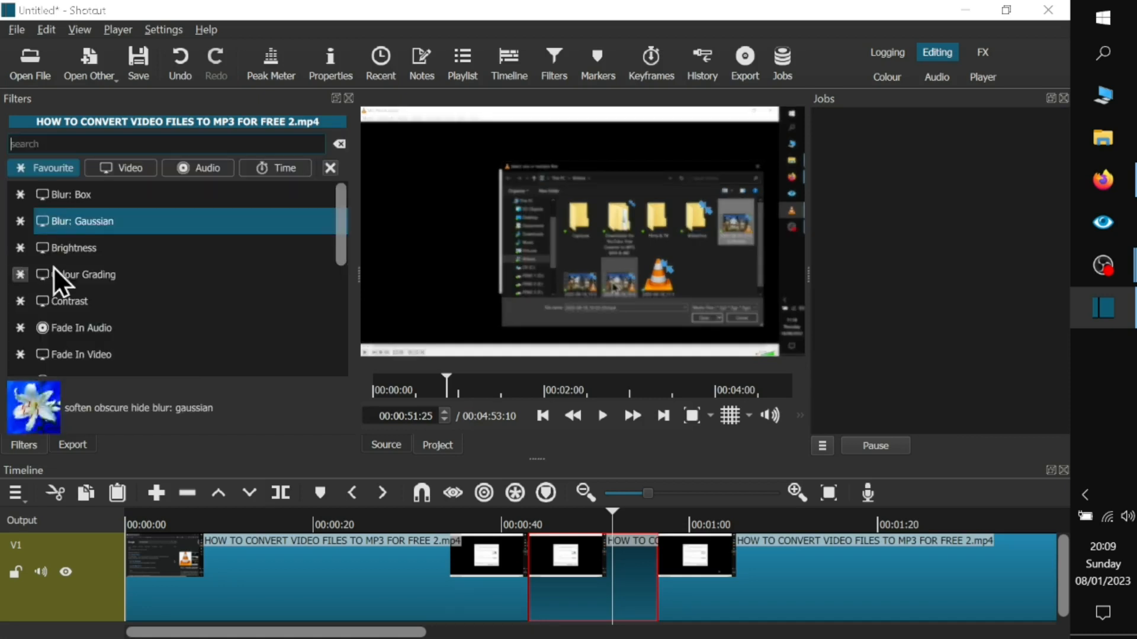
drag(340, 207, 347, 306)
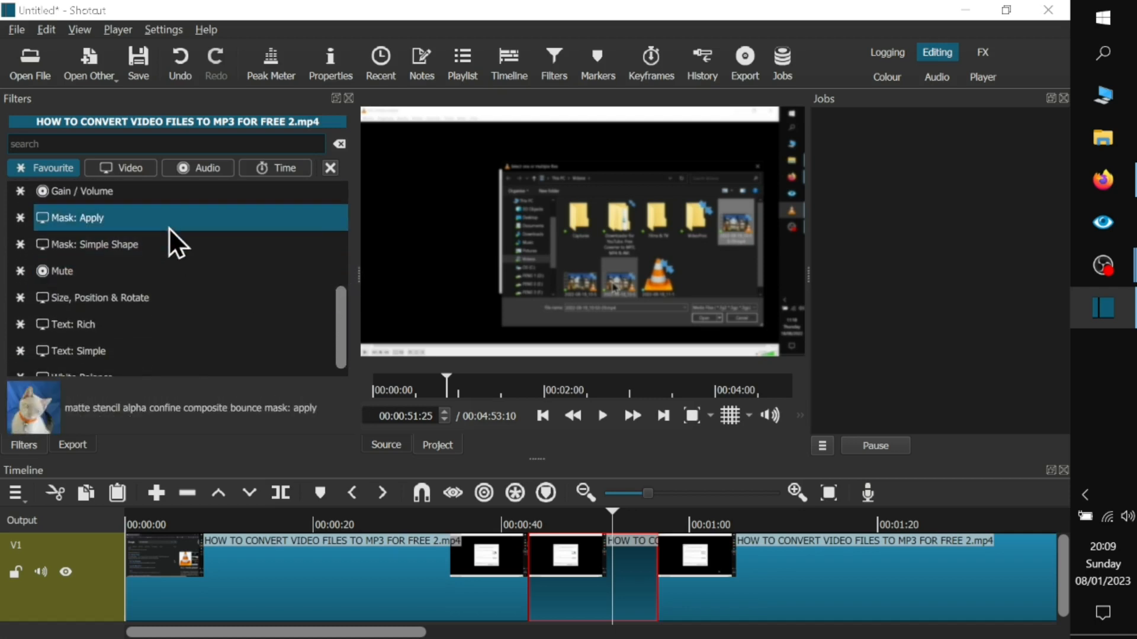
click(169, 227)
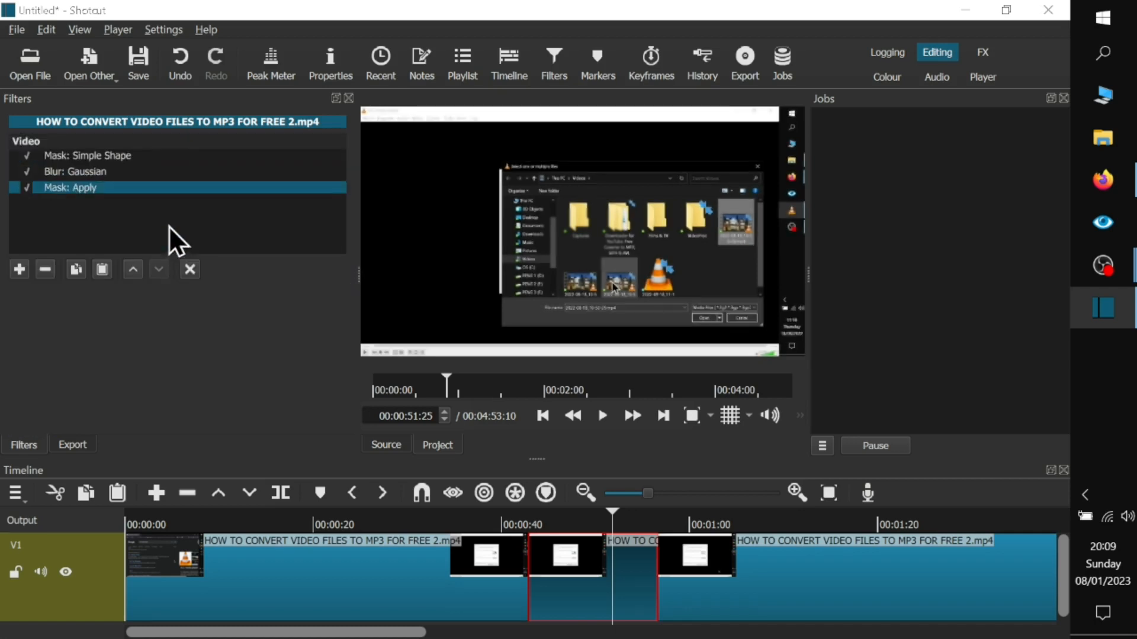
Step: Set the Gaussian blur amount on the middle segment to 43.4%
click(88, 171)
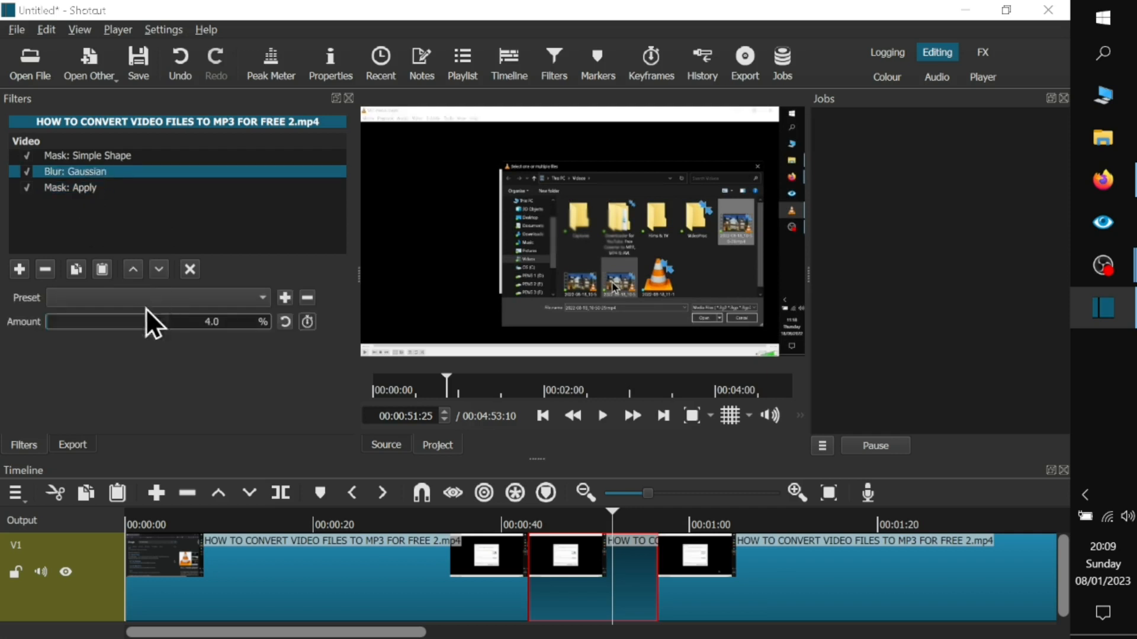
click(83, 328)
click(98, 322)
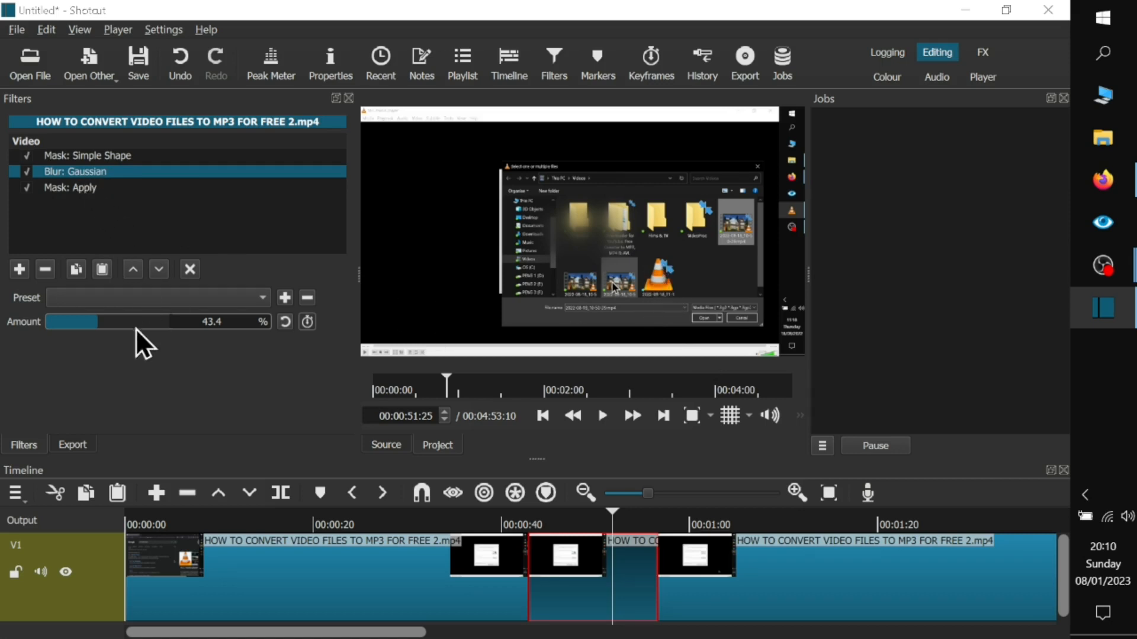
Step: Position the simple shape mask at 68.18% horizontal and 70.45% vertical over the file thumbnails, and widen it to 12.88%
click(101, 156)
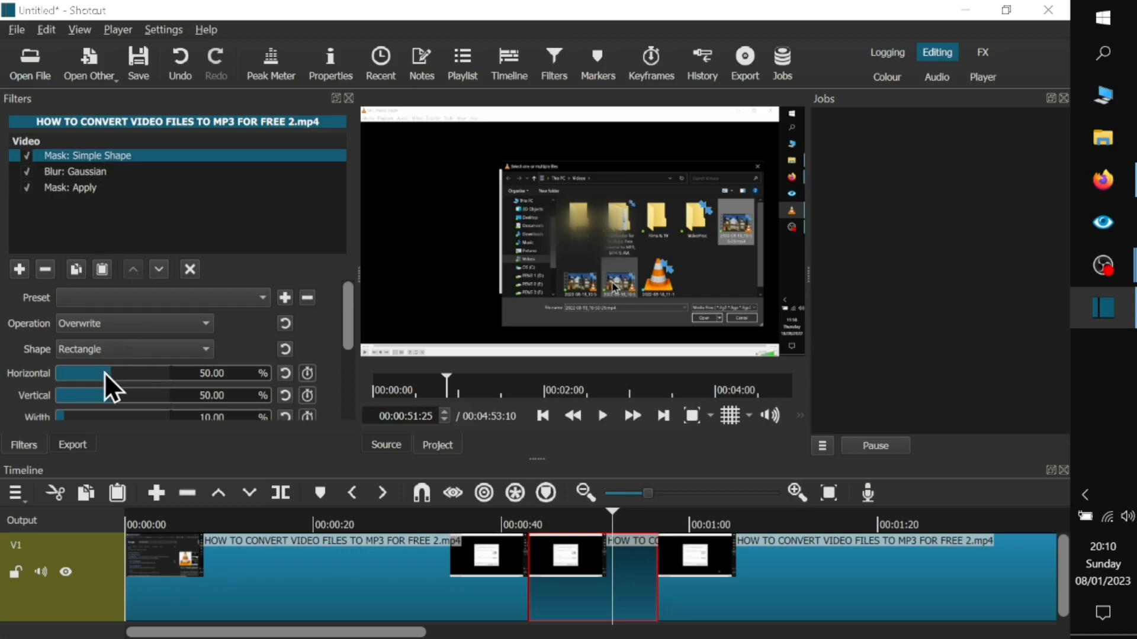
click(105, 399)
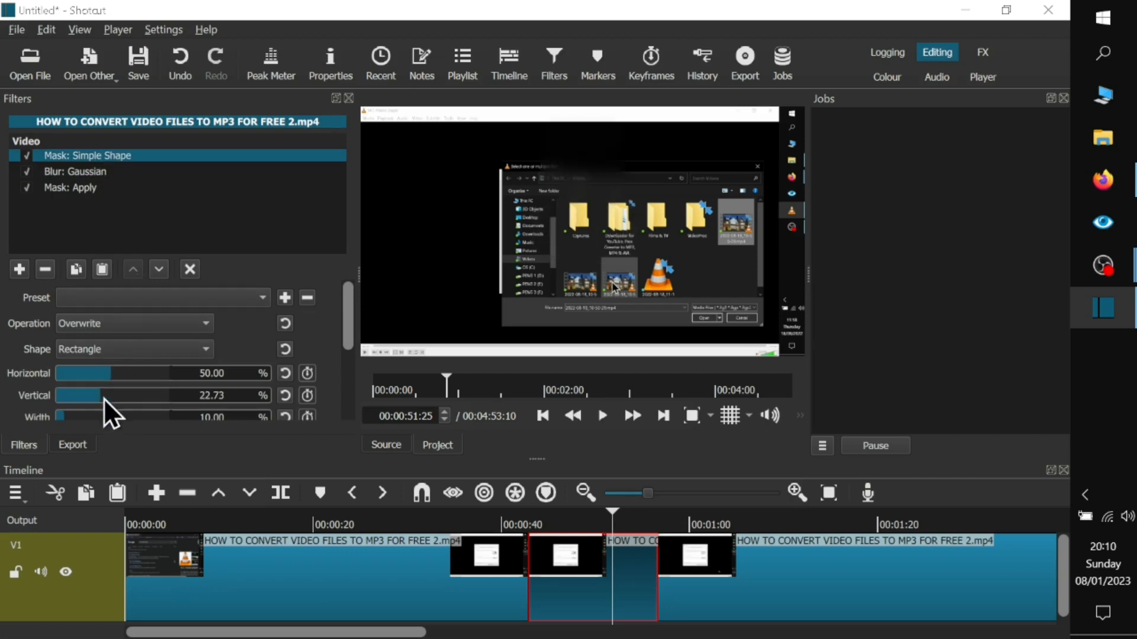
click(118, 396)
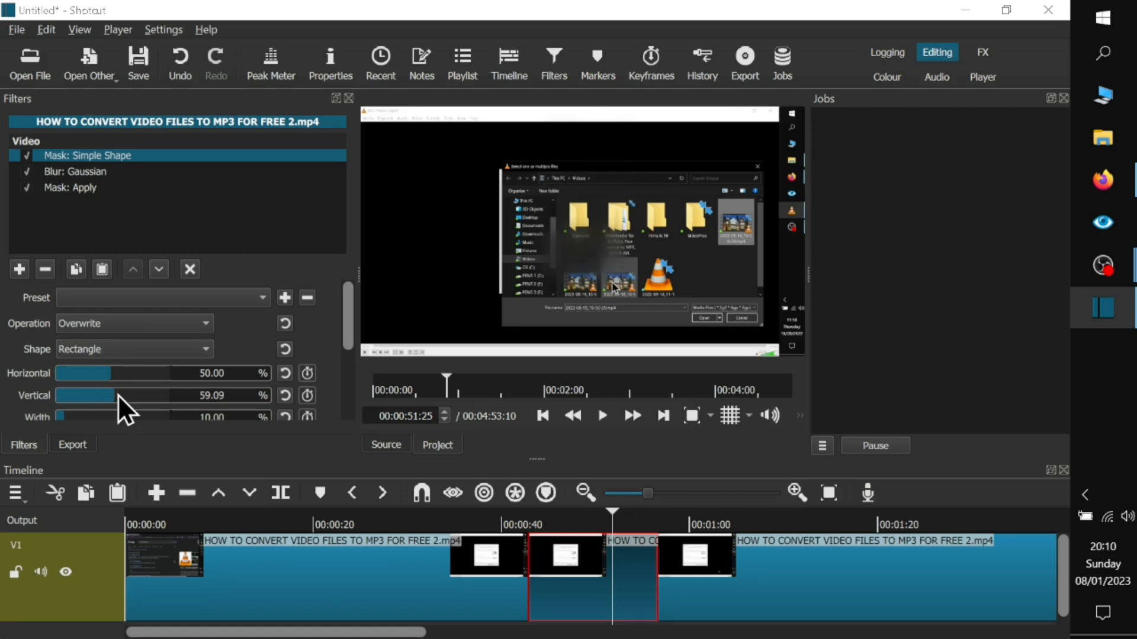
click(121, 394)
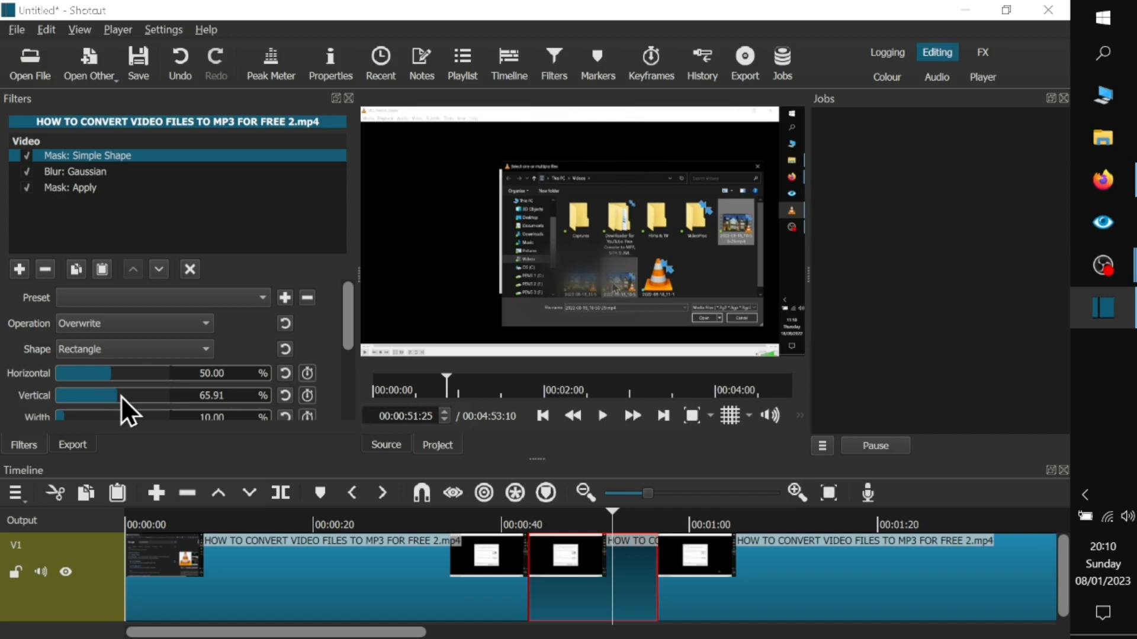
click(122, 396)
click(113, 401)
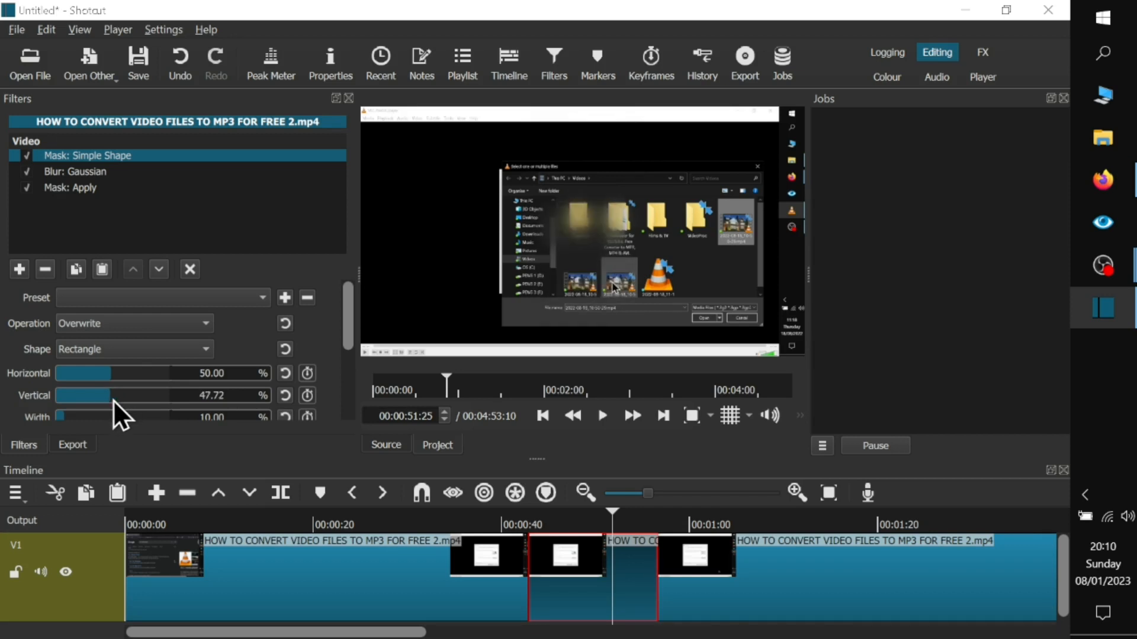
click(115, 401)
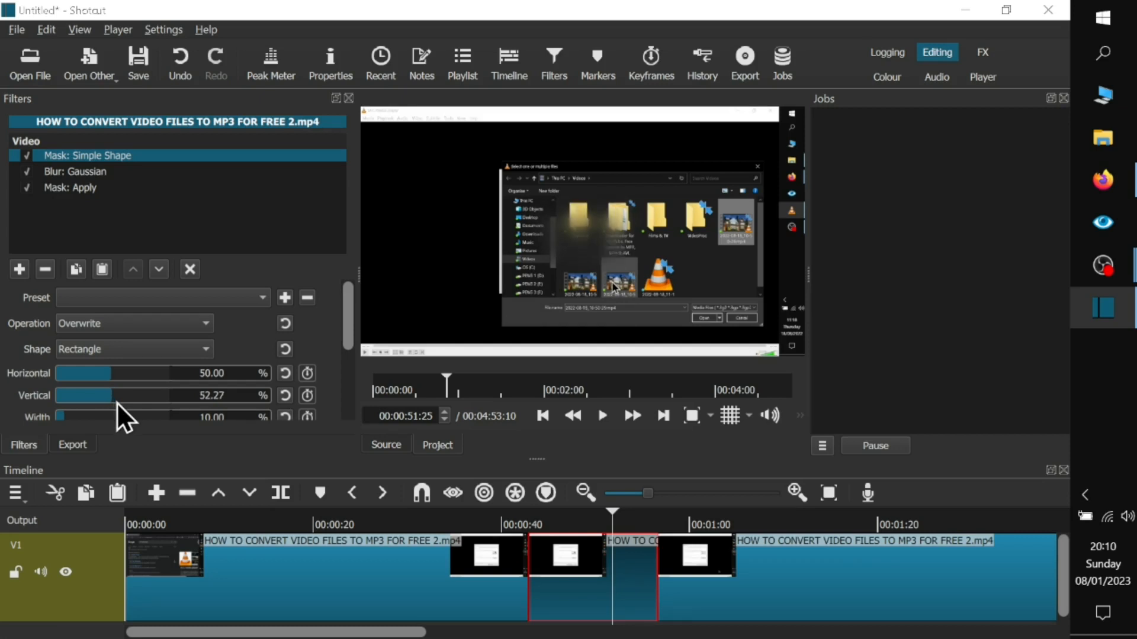
click(117, 402)
drag(116, 402, 121, 403)
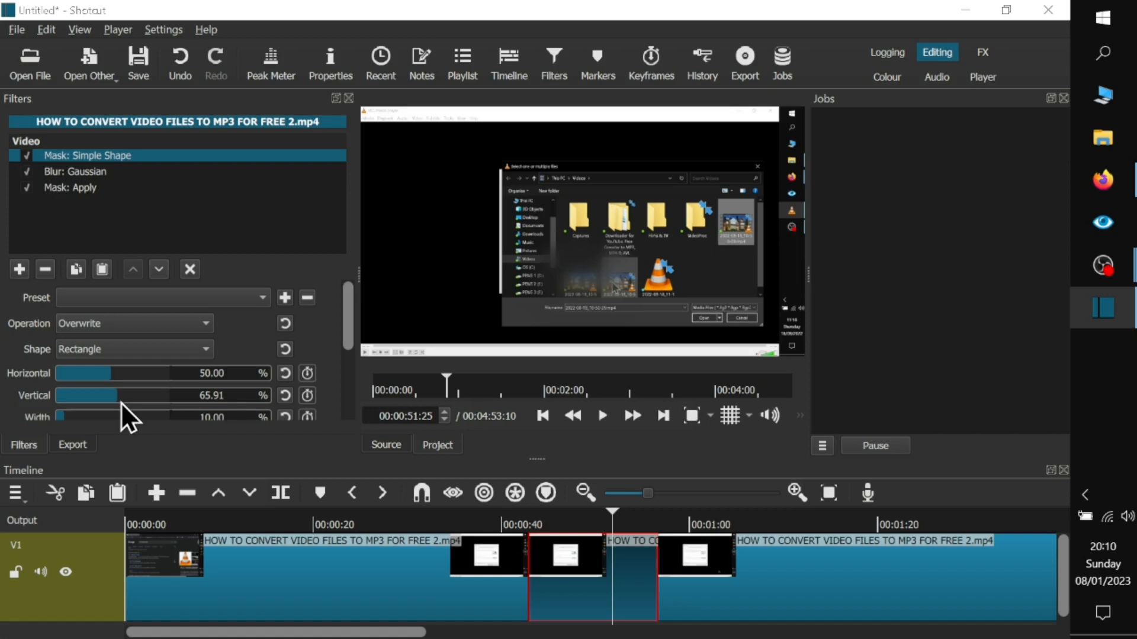
drag(121, 398, 122, 398)
drag(115, 375, 118, 378)
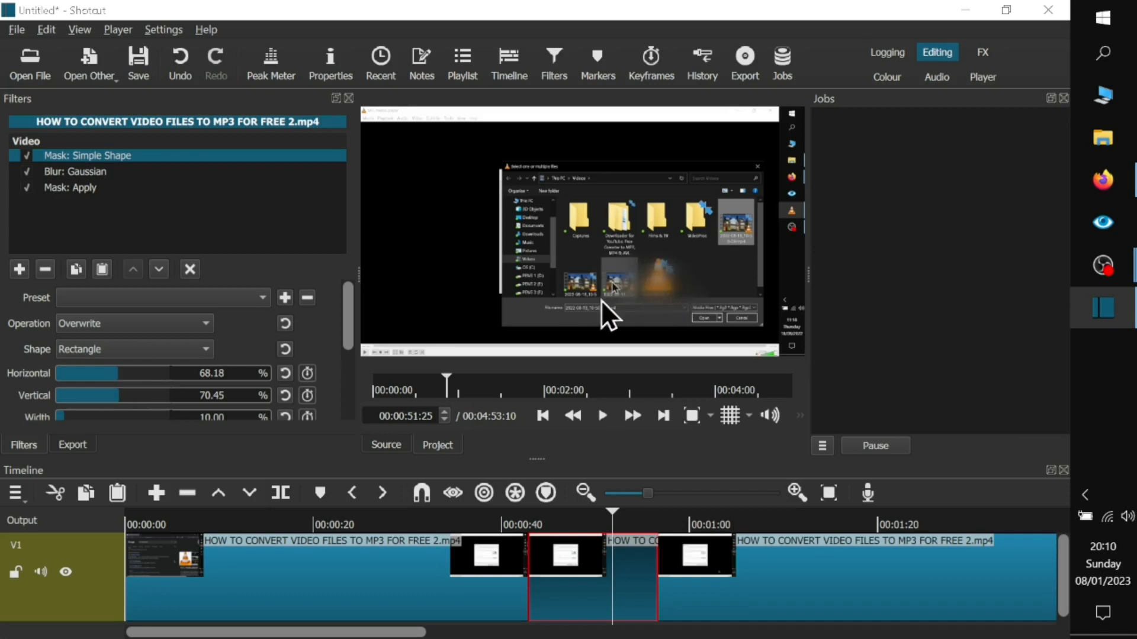
drag(344, 330, 70, 361)
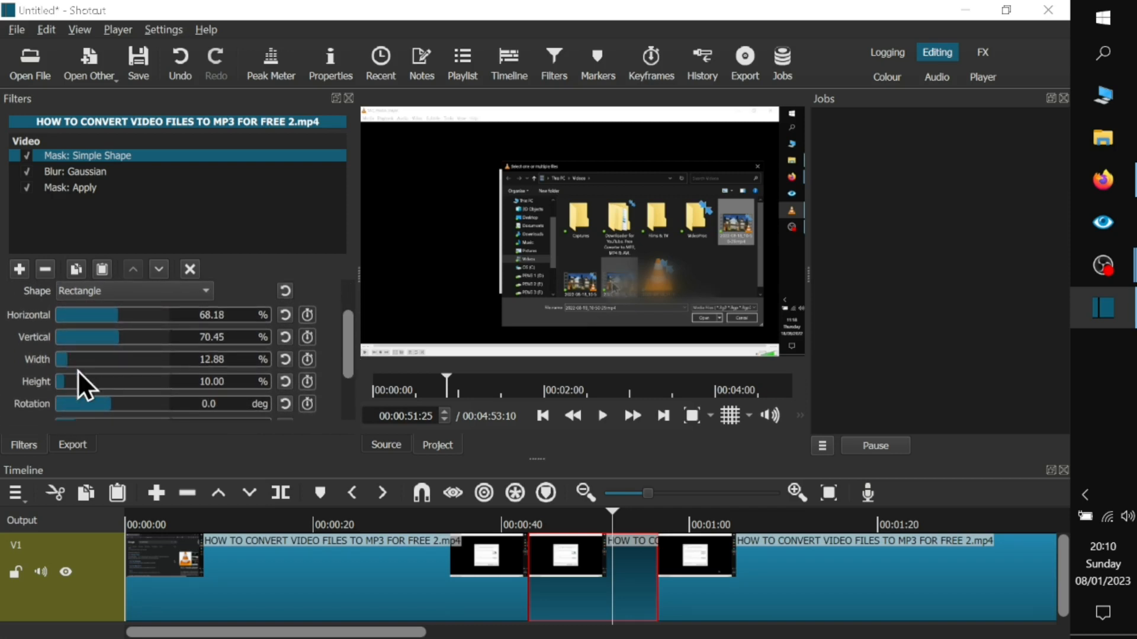
Step: Strengthen the Gaussian blur to 81.8% and finally to 93.7%, keeping Rectangle as the mask shape
click(91, 171)
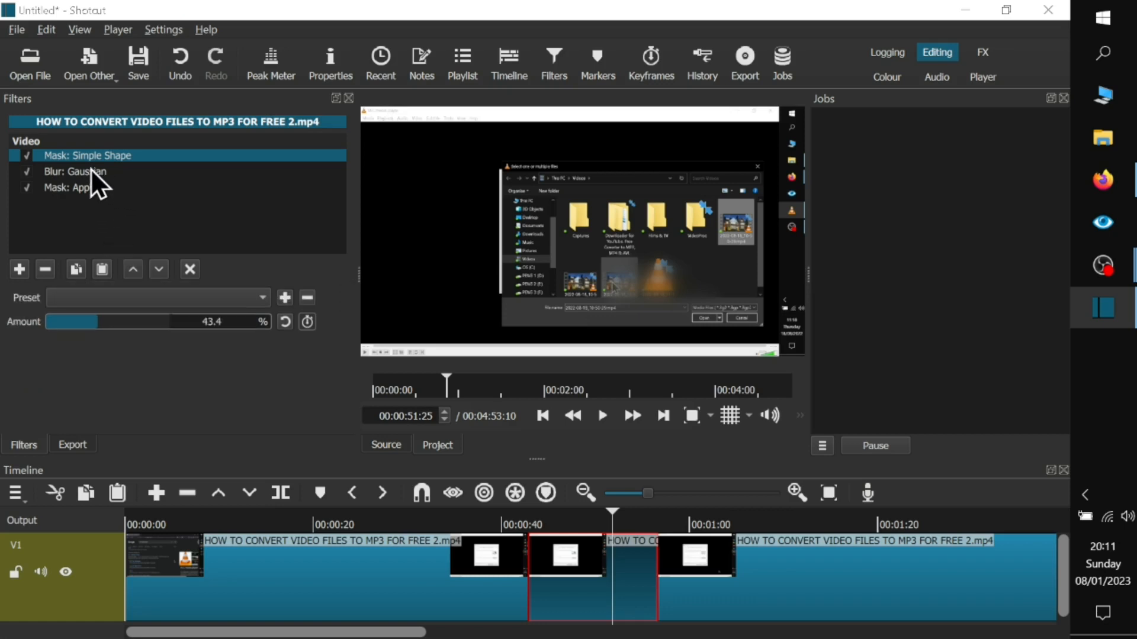
drag(104, 326, 150, 330)
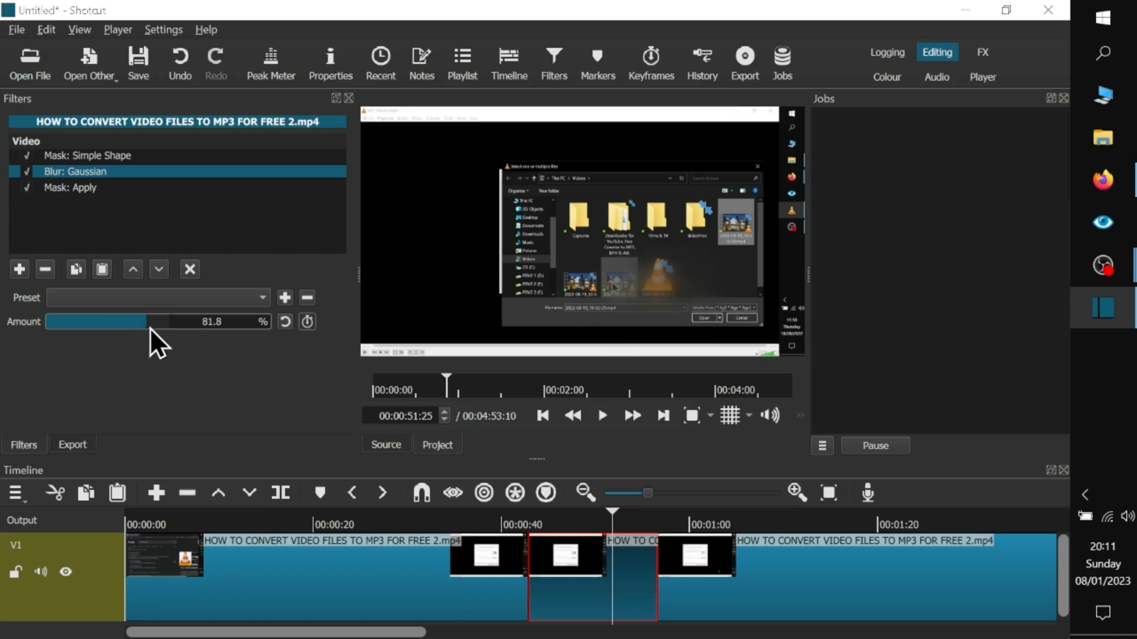
click(110, 157)
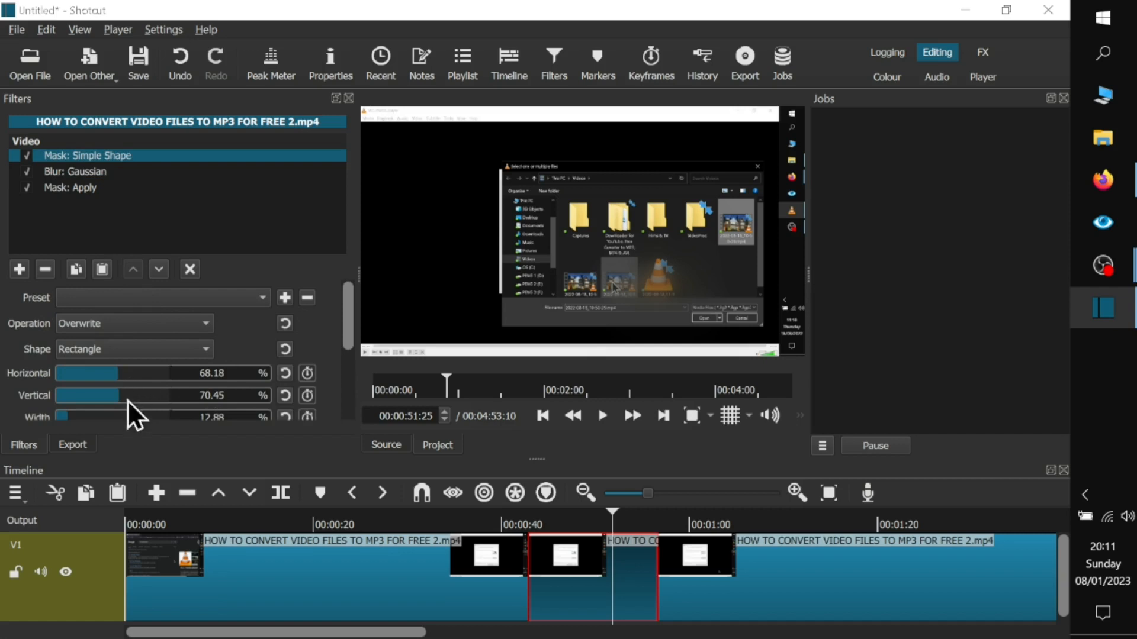
mouse_move(343, 318)
mouse_down()
mouse_move(356, 377)
mouse_move(349, 302)
mouse_up()
click(205, 354)
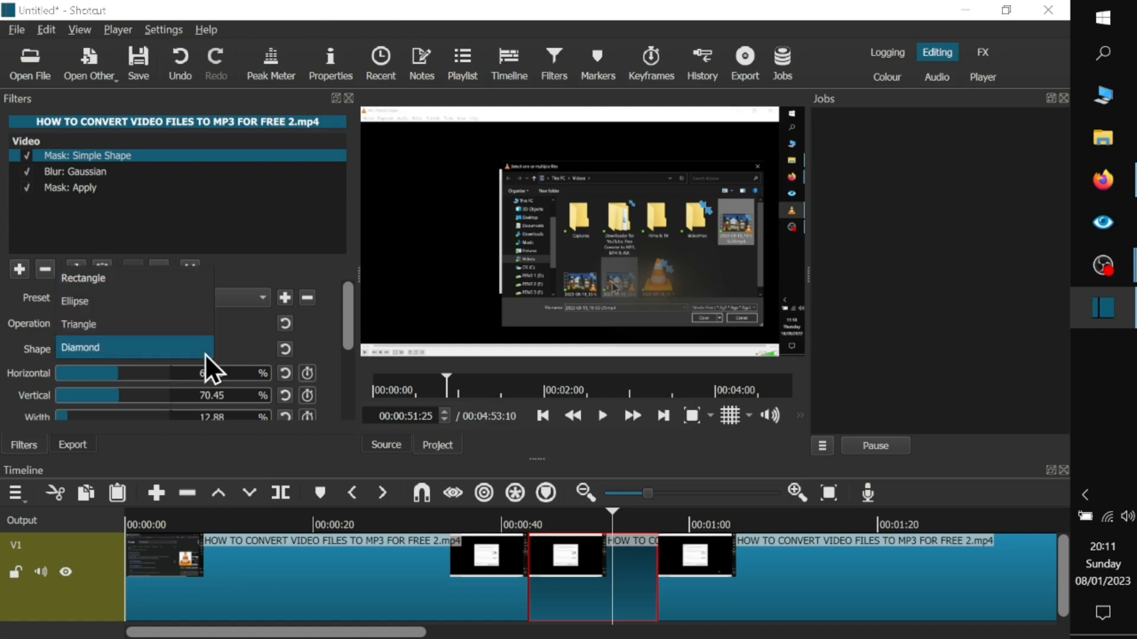
click(131, 289)
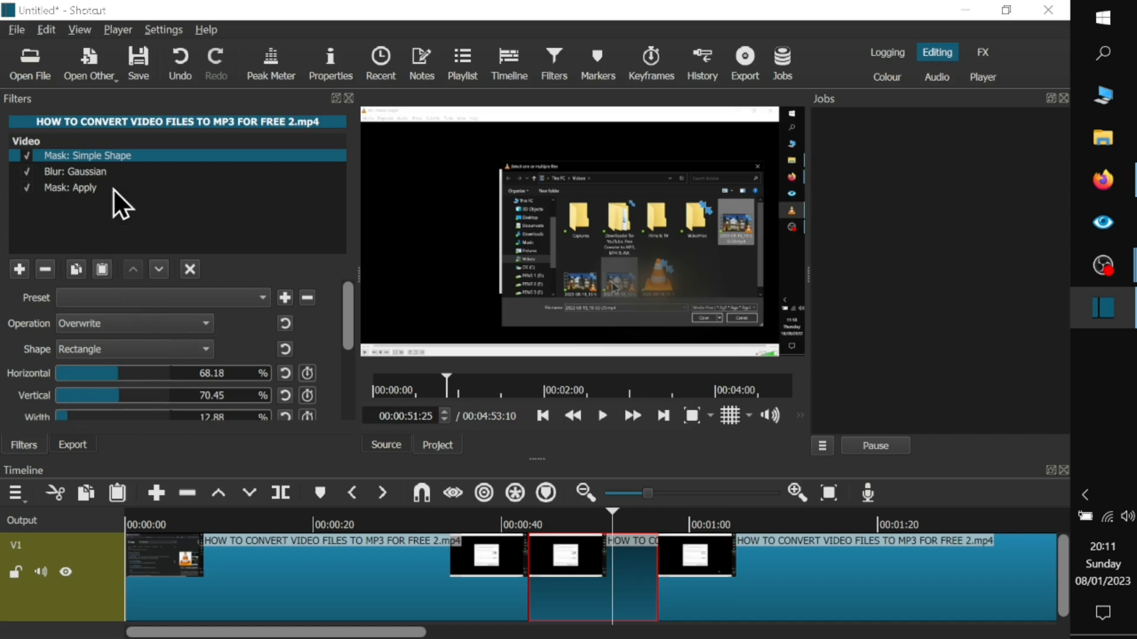
click(80, 172)
drag(156, 325, 166, 325)
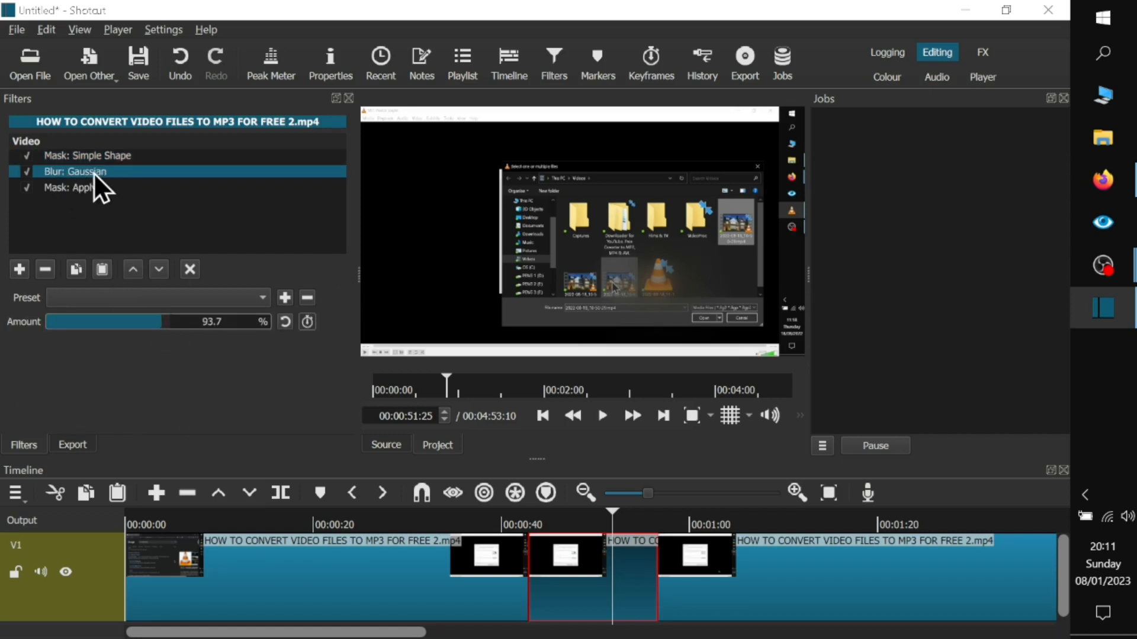
Step: Adjust the simple shape mask to 75% horizontal, 65.91% vertical, 23.48% width and height, and 5.4° rotation
click(102, 157)
drag(138, 372, 108, 398)
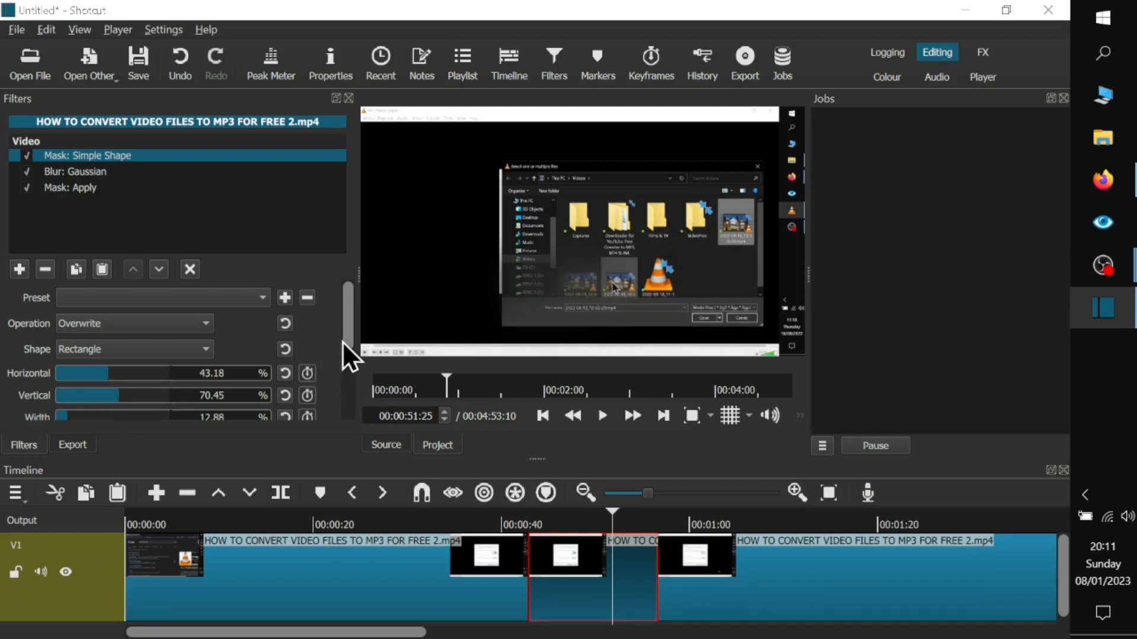
drag(342, 342, 350, 372)
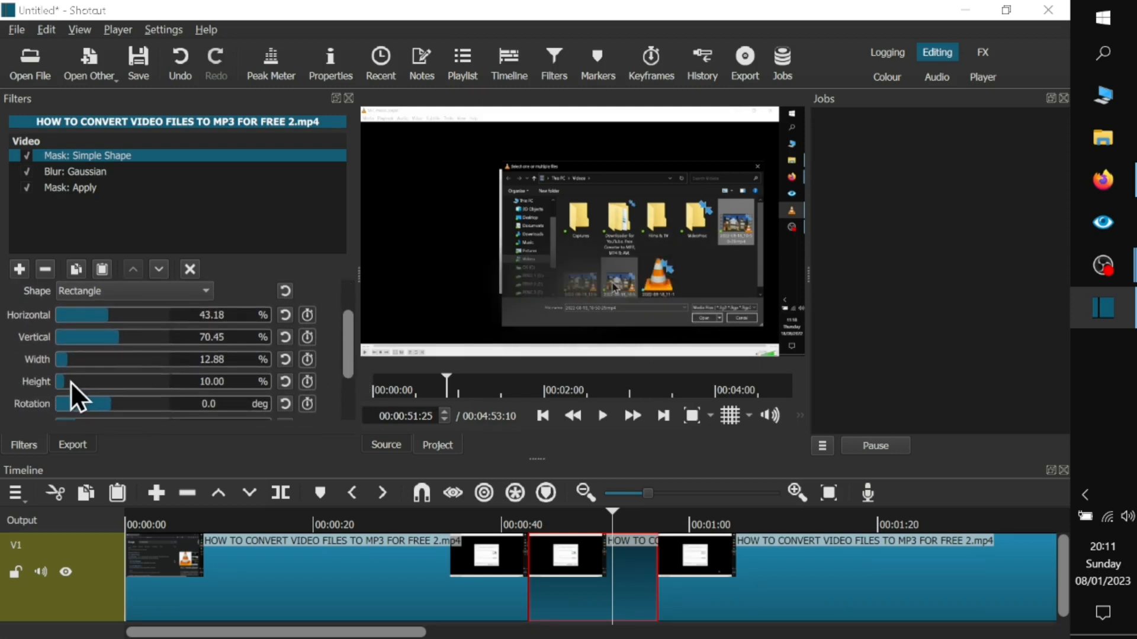
drag(70, 381, 76, 383)
drag(103, 321, 119, 318)
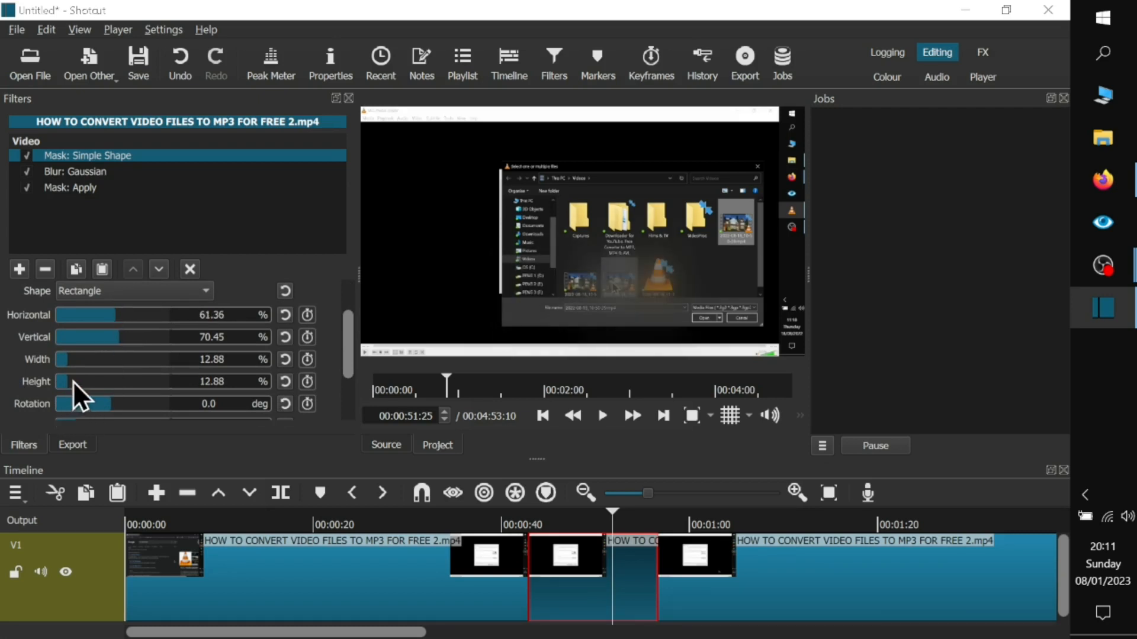
drag(73, 381, 92, 381)
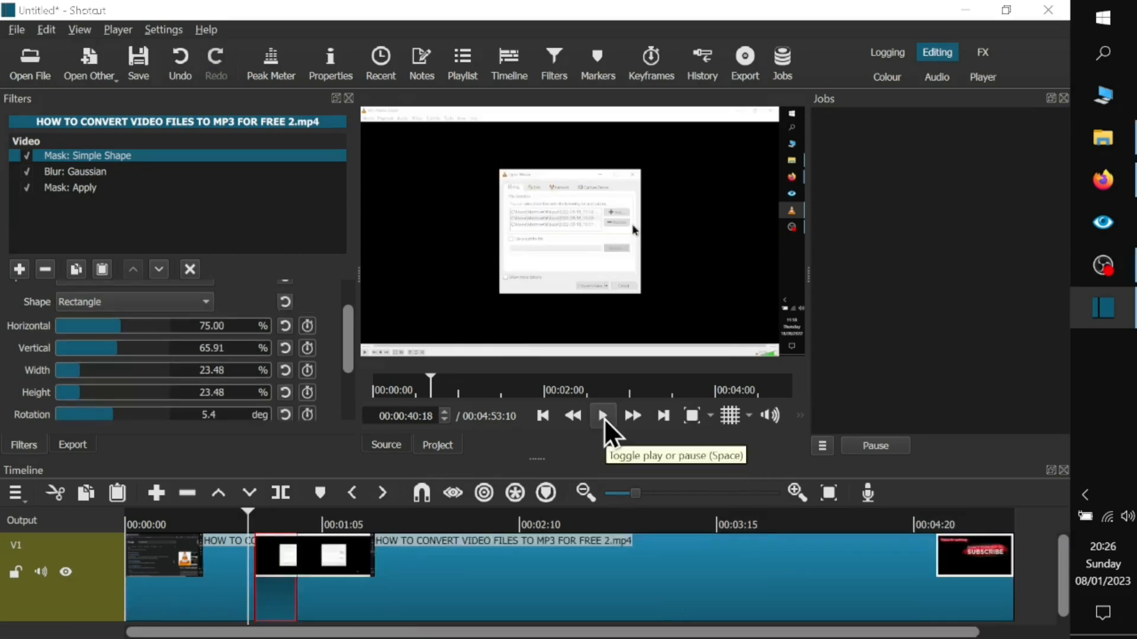
Step: Play the timeline from just before the middle segment to preview the partial blur
click(605, 418)
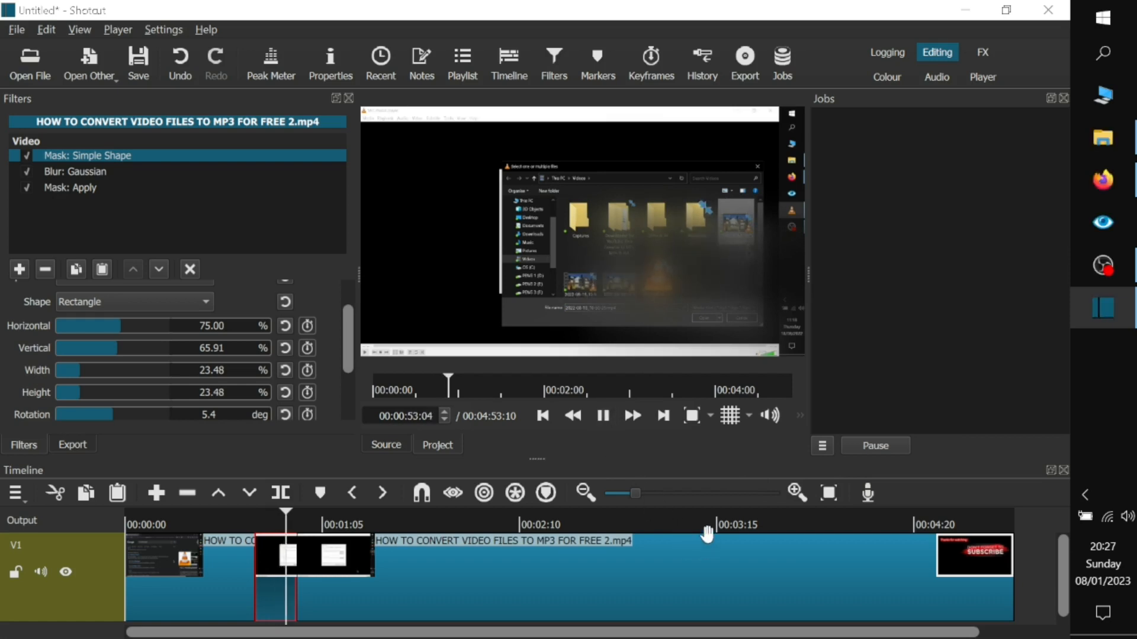
click(605, 417)
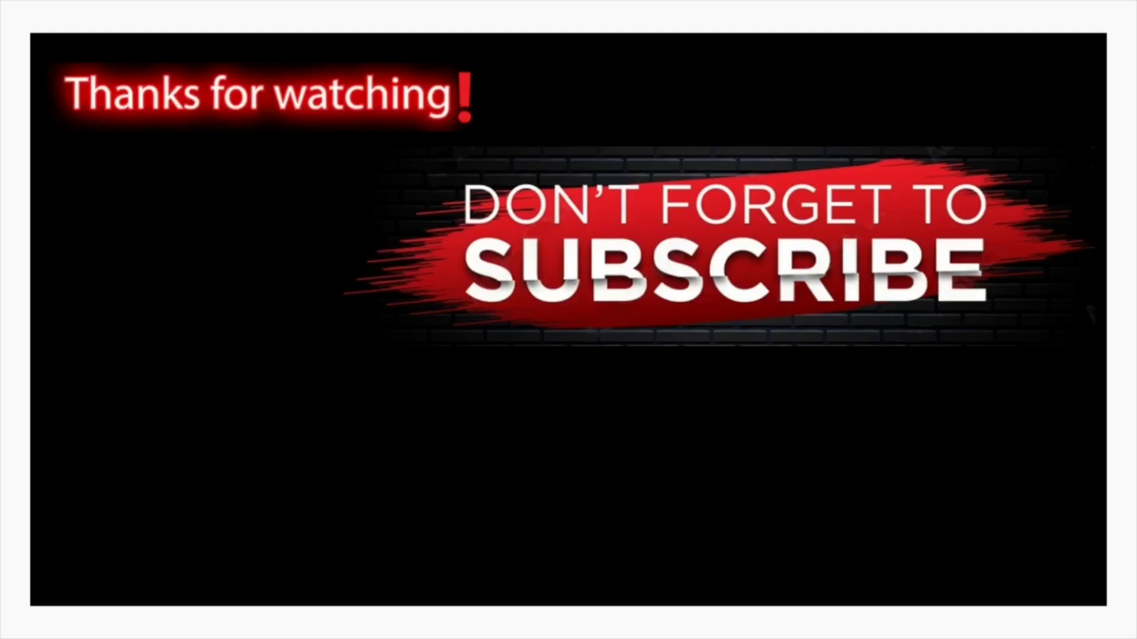